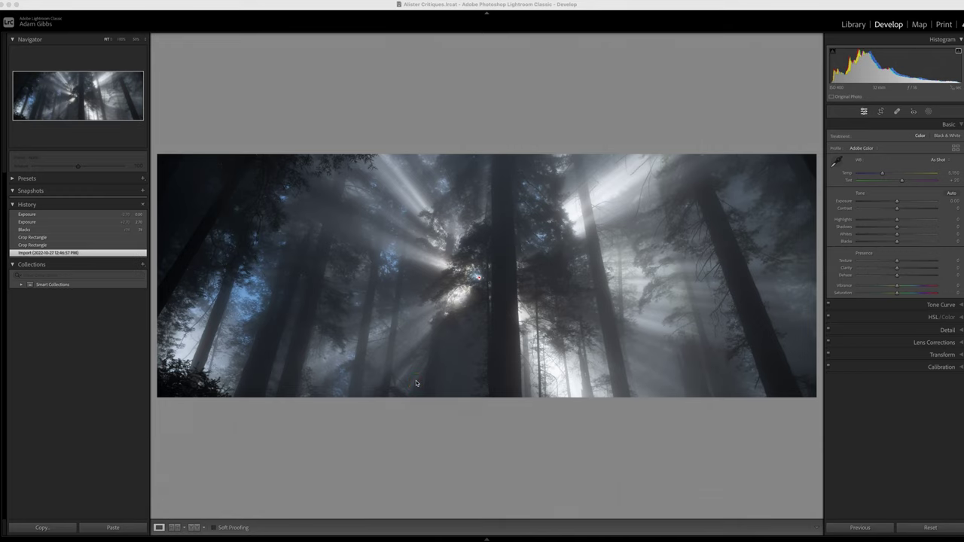
# - Compare against the unedited original forest photo, then return to the edited panoramic photo (thumbnail 7)
pyautogui.moveTo(414, 359)
pyautogui.mouseDown()
pyautogui.moveTo(421, 369)
pyautogui.moveTo(408, 389)
pyautogui.moveTo(401, 383)
pyautogui.mouseUp()
pyautogui.moveTo(400, 381); pyautogui.dragTo(402, 383)
pyautogui.moveTo(400, 383); pyautogui.dragTo(401, 379)
pyautogui.moveTo(403, 379)
pyautogui.mouseDown()
pyautogui.moveTo(420, 402)
pyautogui.moveTo(450, 411)
pyautogui.moveTo(477, 397)
pyautogui.moveTo(467, 398)
pyautogui.moveTo(471, 389)
pyautogui.moveTo(456, 414)
pyautogui.mouseUp()
pyautogui.moveTo(485, 531)
pyautogui.click(331, 503)
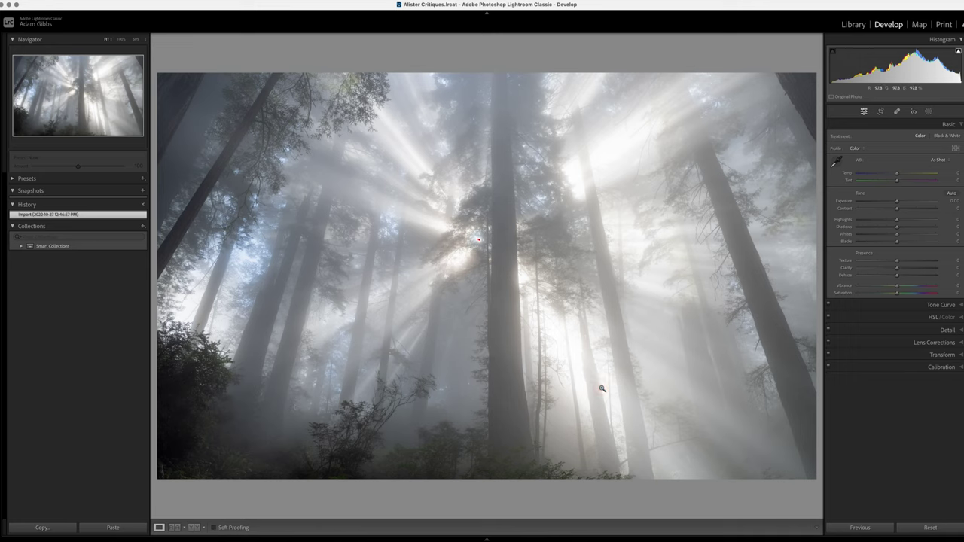
pyautogui.click(587, 385)
pyautogui.moveTo(384, 537)
pyautogui.click(380, 502)
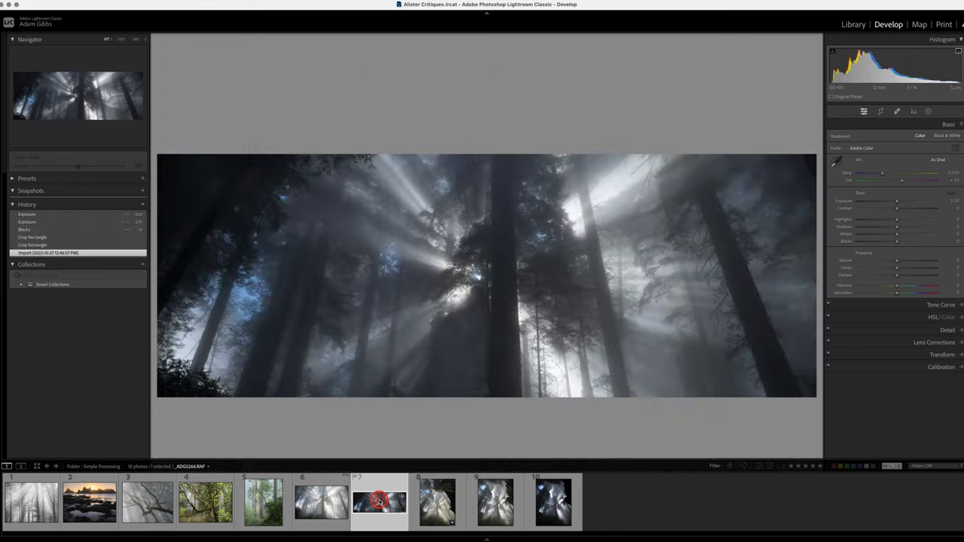
# - Unlock the crop ratio and extend the crop up and down to include more treetops and forest floor
pyautogui.click(880, 111)
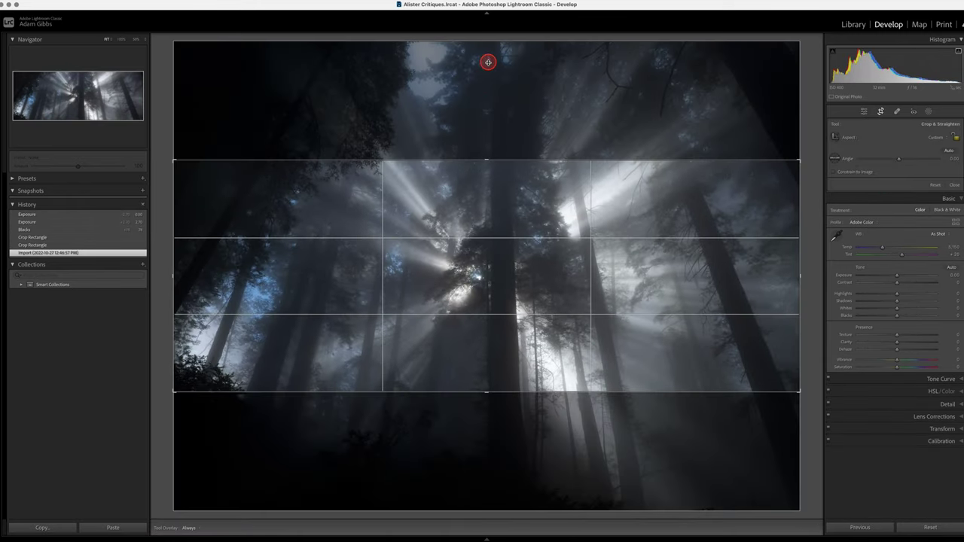
pyautogui.click(488, 158)
pyautogui.press('super+z')
pyautogui.press('super+z')
pyautogui.press('super+z')
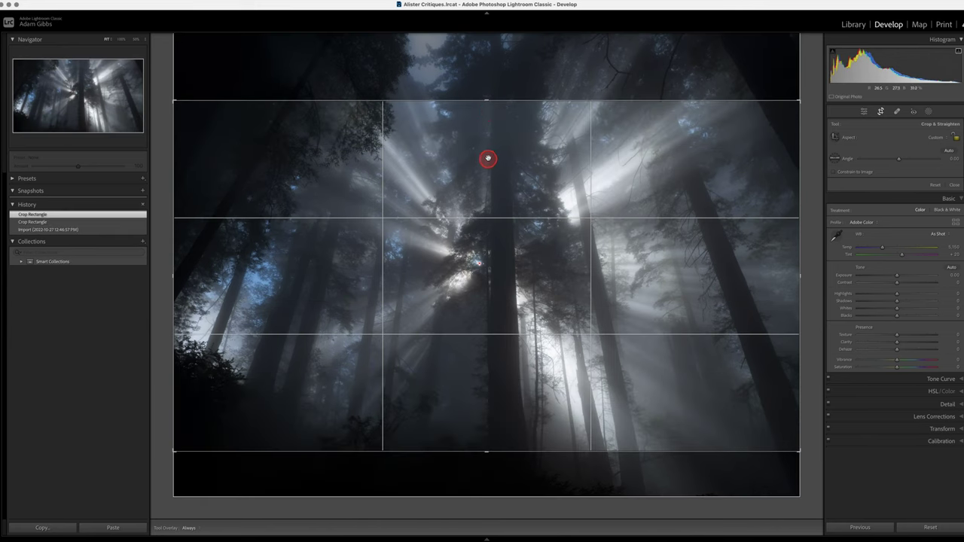
pyautogui.moveTo(487, 102); pyautogui.dragTo(489, 69)
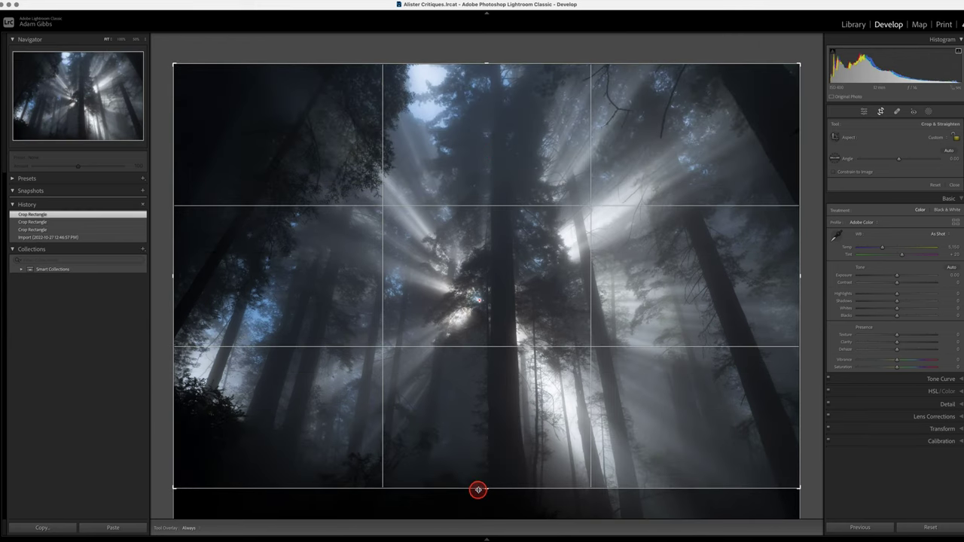
pyautogui.moveTo(488, 490); pyautogui.dragTo(490, 532)
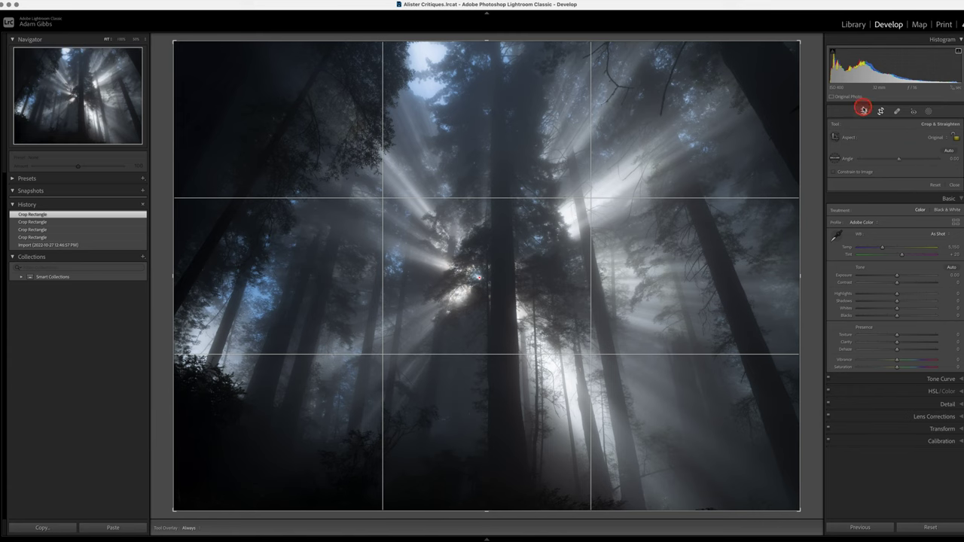
pyautogui.click(879, 111)
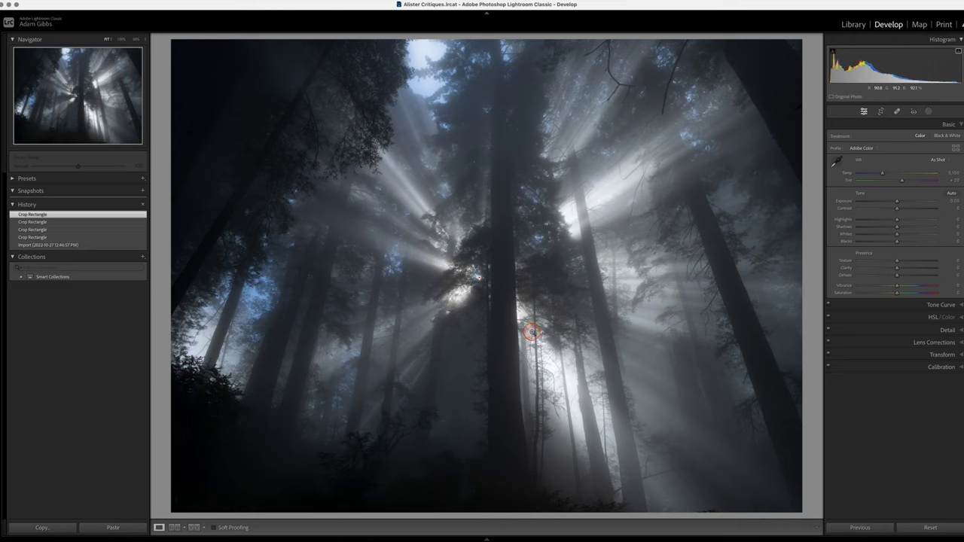
# - Push the tall redwood photo's Exposure to +2.75 for a bright, misty high-key look
pyautogui.moveTo(532, 332)
pyautogui.mouseDown()
pyautogui.moveTo(520, 334)
pyautogui.moveTo(535, 339)
pyautogui.mouseUp()
pyautogui.moveTo(536, 340)
pyautogui.mouseDown()
pyautogui.moveTo(540, 348)
pyautogui.moveTo(511, 371)
pyautogui.moveTo(504, 364)
pyautogui.moveTo(505, 379)
pyautogui.moveTo(552, 407)
pyautogui.moveTo(493, 400)
pyautogui.moveTo(525, 431)
pyautogui.mouseUp()
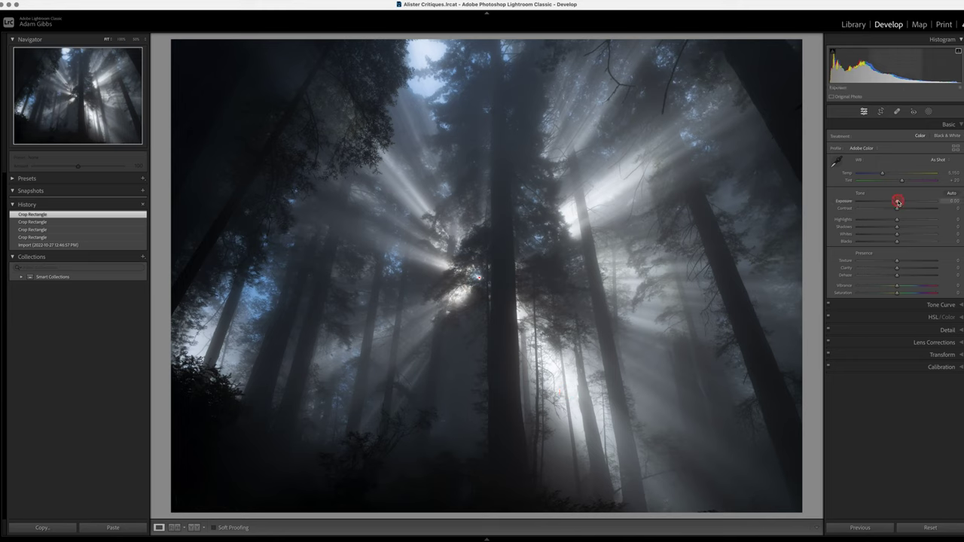
pyautogui.moveTo(897, 202); pyautogui.dragTo(918, 202)
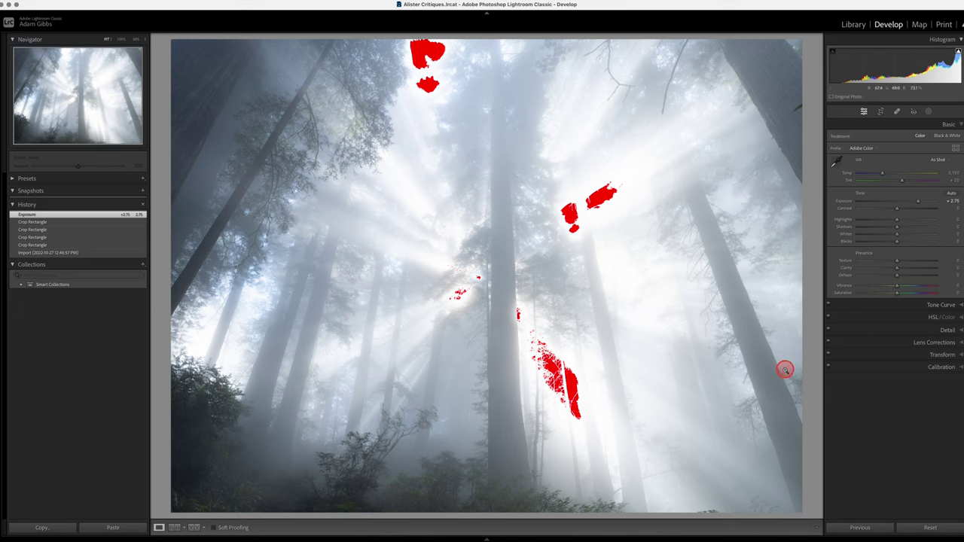
# - Load the original foggy redwood photo, thumbnail 6, to compare with the brightened edit
pyautogui.moveTo(487, 538)
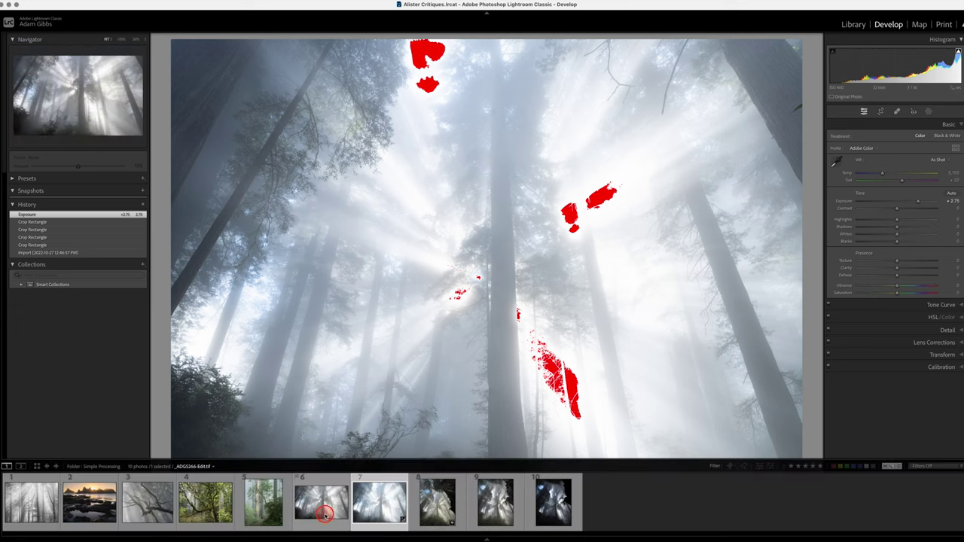
pyautogui.click(324, 514)
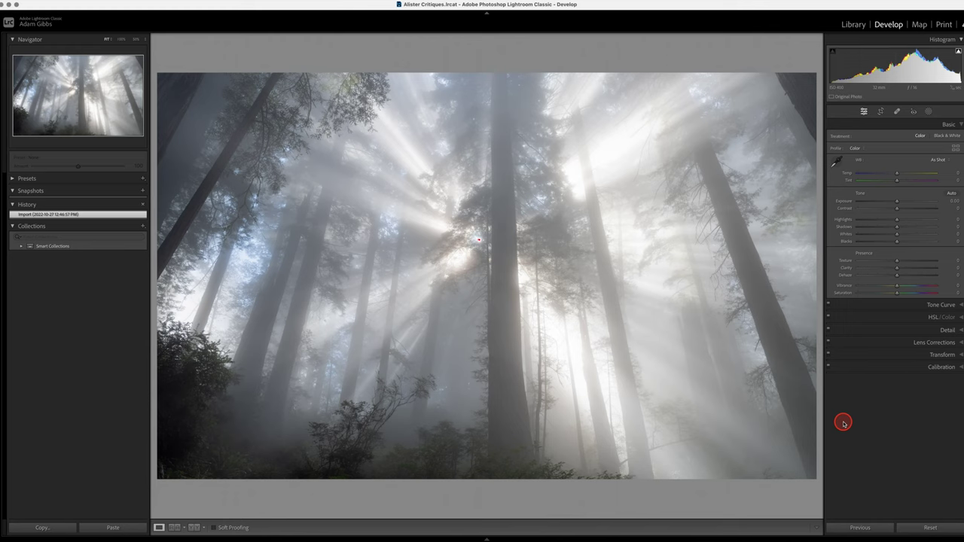
pyautogui.click(762, 449)
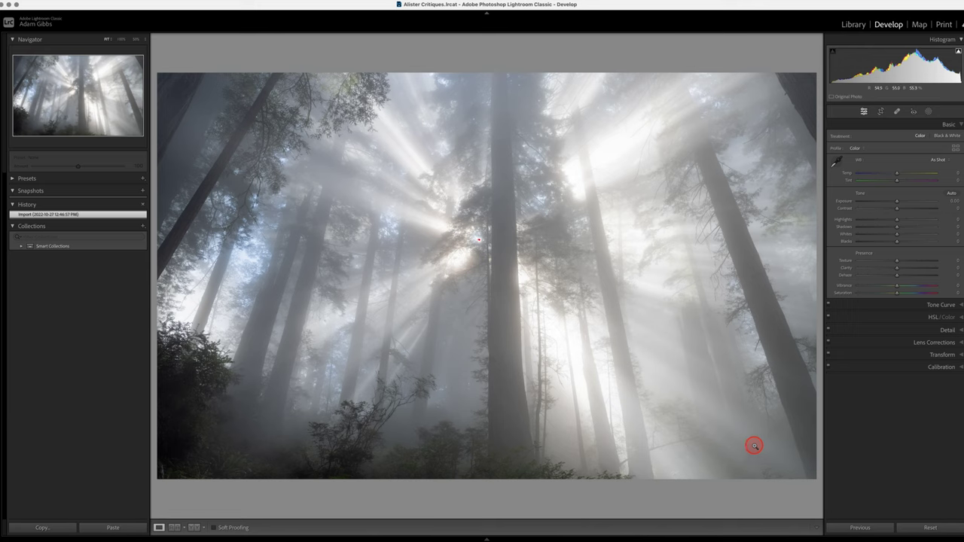
pyautogui.click(755, 446)
pyautogui.click(732, 442)
pyautogui.click(728, 445)
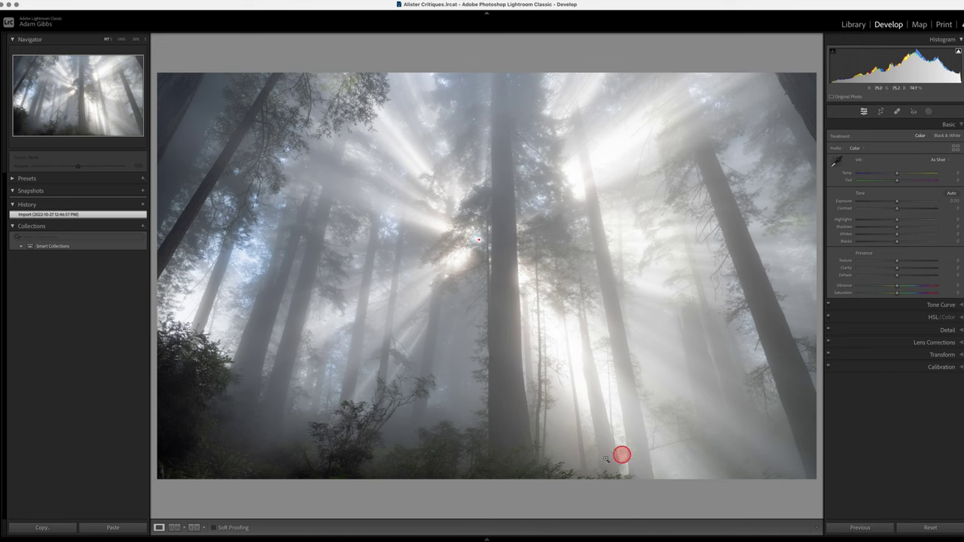
# - Load iphone_shot.tif, the vertical shot of redwoods and ferns, from thumbnail 8
pyautogui.moveTo(520, 536)
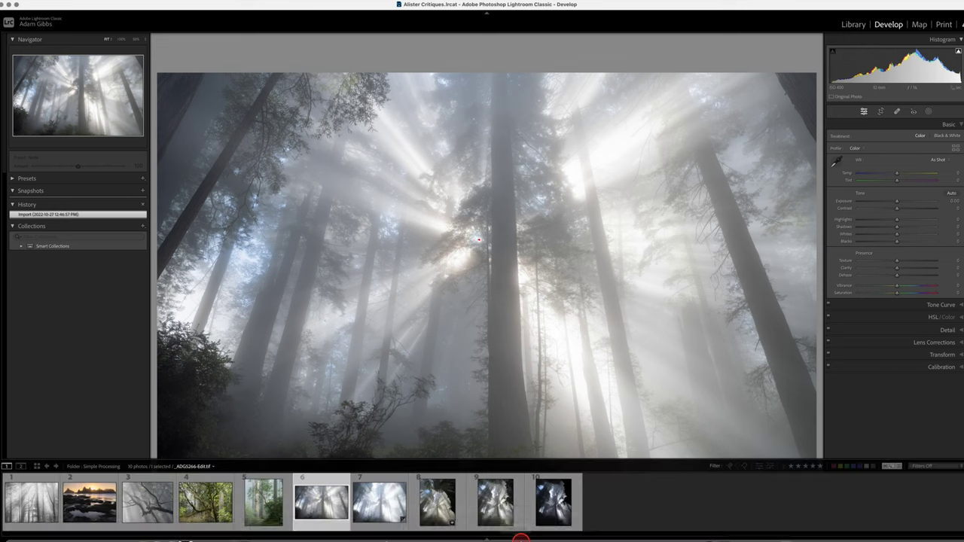
pyautogui.click(440, 508)
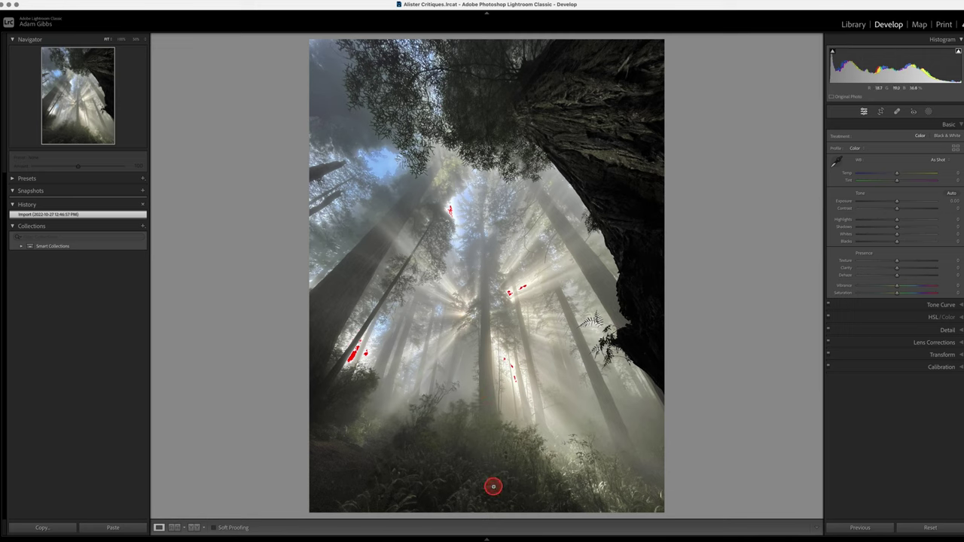
# - Show the filmstrip and load thumbnail 10, the dark vertical edit with the silhouetted trunk and fern
pyautogui.click(488, 539)
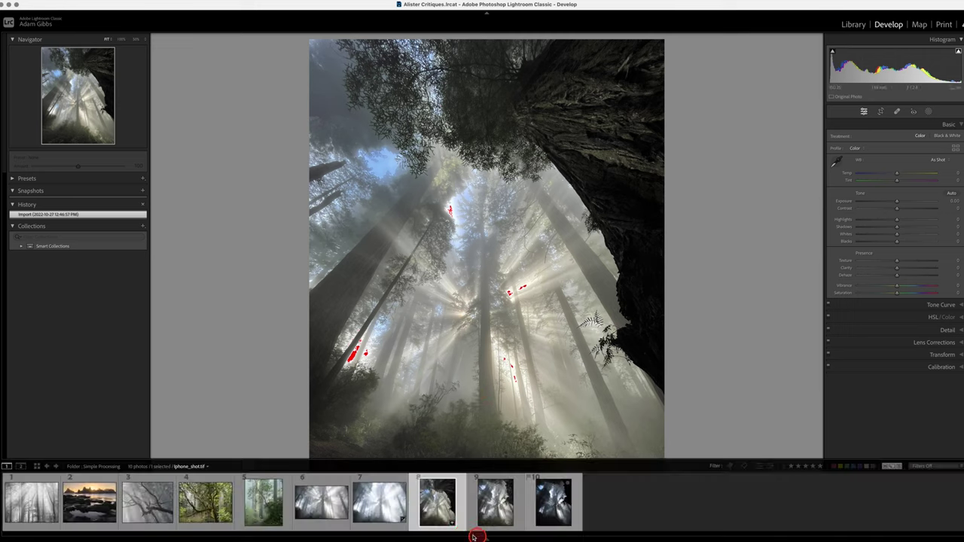
pyautogui.click(554, 503)
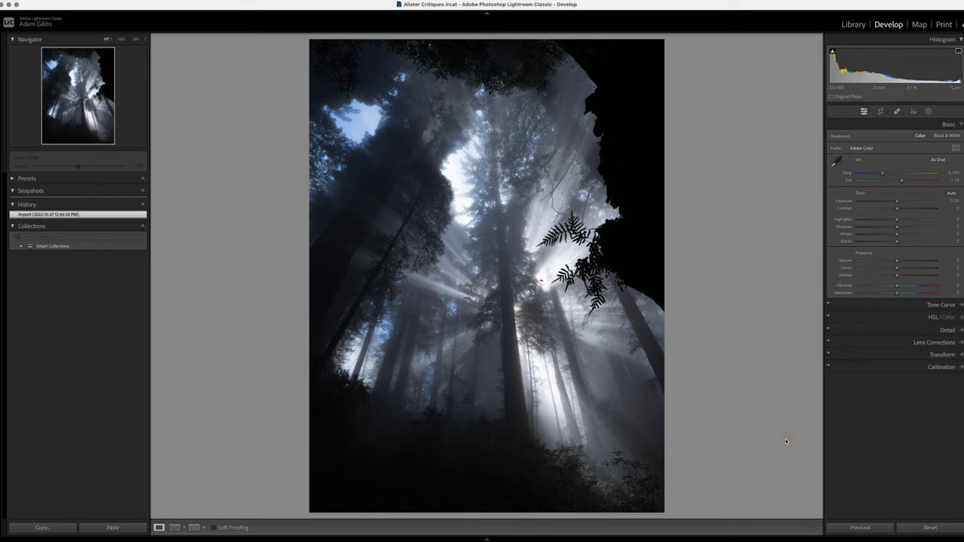
pyautogui.click(784, 441)
pyautogui.moveTo(785, 443)
pyautogui.mouseDown()
pyautogui.moveTo(761, 448)
pyautogui.moveTo(747, 471)
pyautogui.moveTo(581, 497)
pyautogui.moveTo(476, 538)
pyautogui.moveTo(466, 527)
pyautogui.moveTo(304, 527)
pyautogui.moveTo(319, 513)
pyautogui.mouseUp()
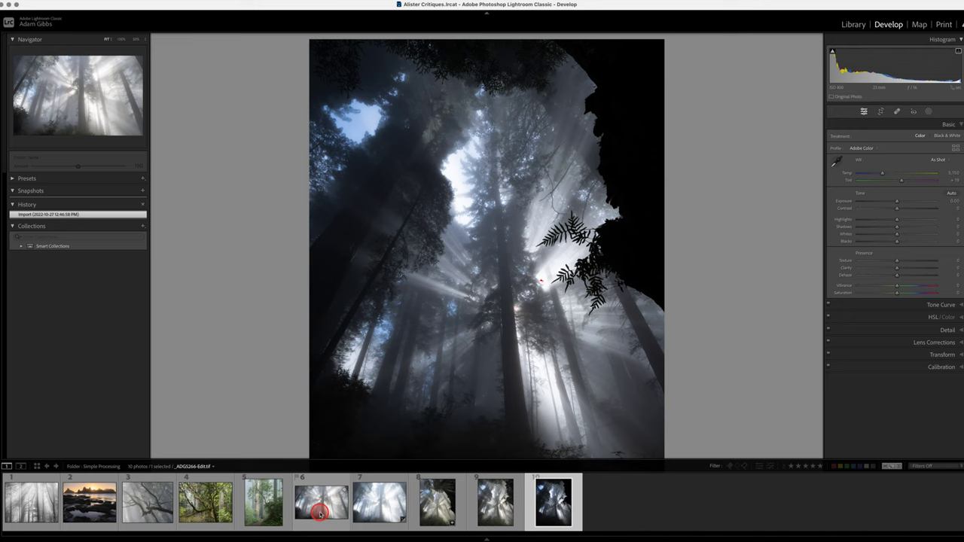
# - Return to the tall redwood crop, thumbnail 7, and lower its Exposure from +2.75 to +0.75
pyautogui.click(319, 514)
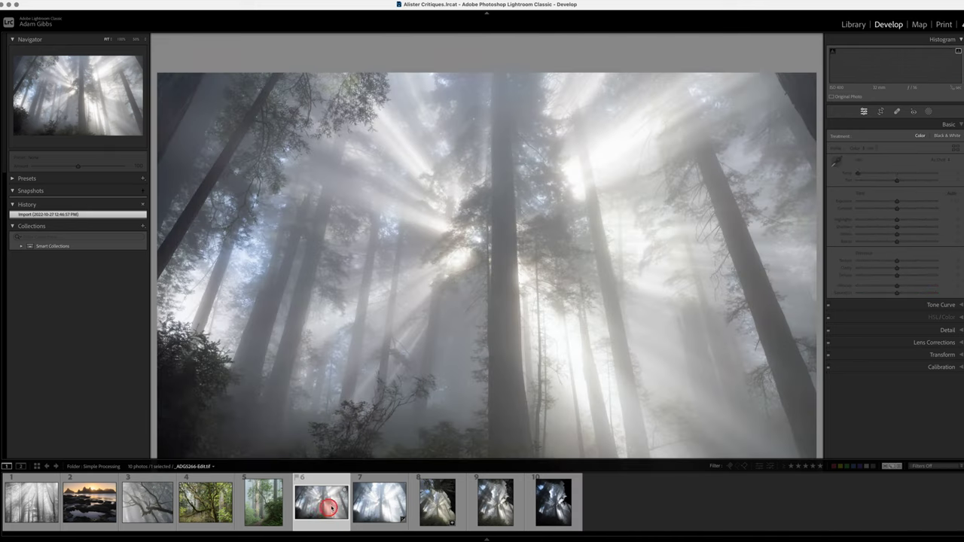
pyautogui.click(386, 511)
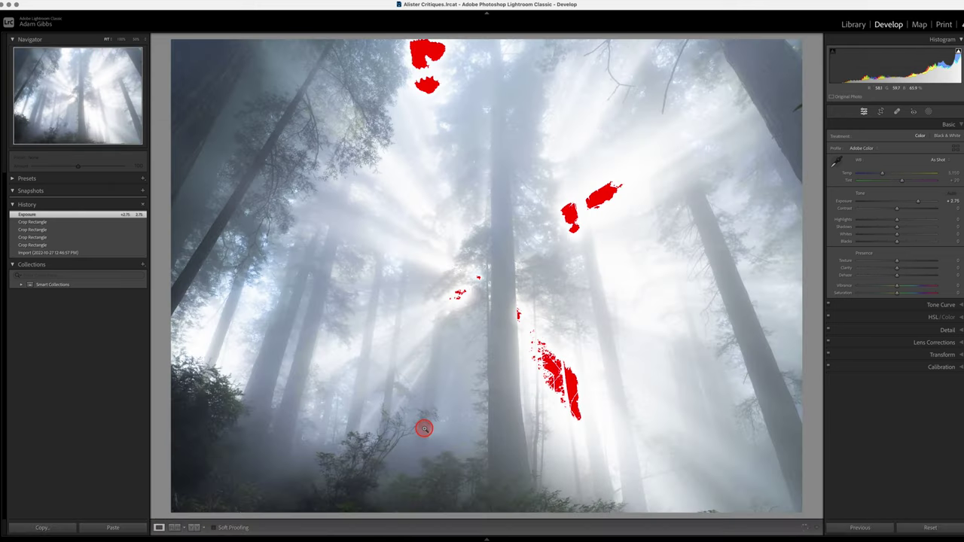
pyautogui.click(424, 428)
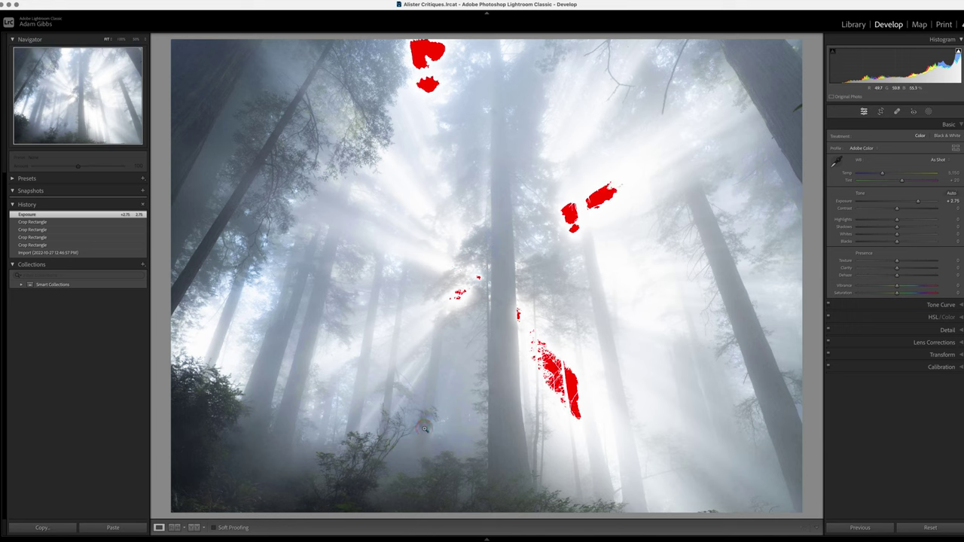
pyautogui.moveTo(424, 429); pyautogui.dragTo(470, 429)
pyautogui.moveTo(470, 427); pyautogui.dragTo(494, 448)
pyautogui.moveTo(490, 451)
pyautogui.mouseDown()
pyautogui.moveTo(481, 475)
pyautogui.moveTo(577, 499)
pyautogui.moveTo(592, 489)
pyautogui.moveTo(570, 539)
pyautogui.mouseUp()
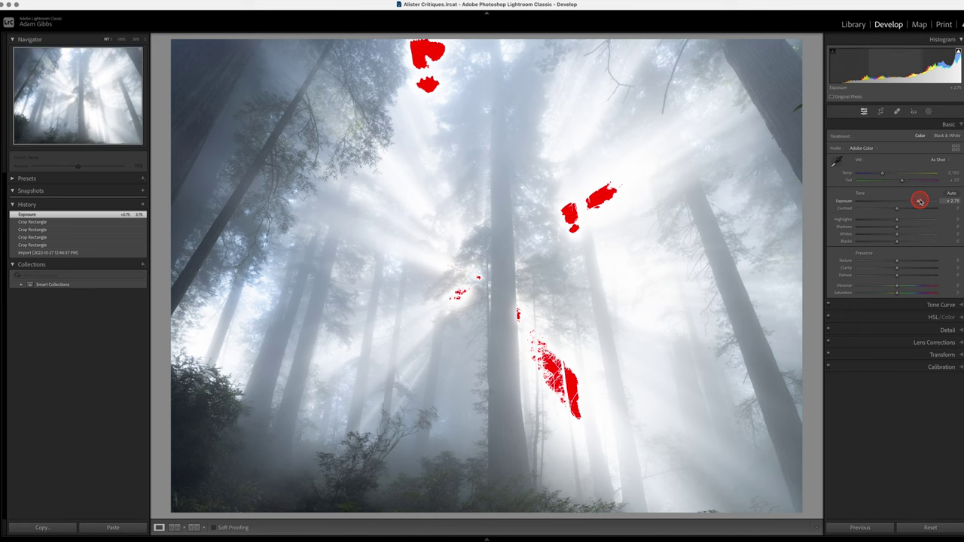
pyautogui.moveTo(916, 199)
pyautogui.mouseDown()
pyautogui.moveTo(893, 202)
pyautogui.moveTo(908, 204)
pyautogui.moveTo(899, 200)
pyautogui.moveTo(910, 226)
pyautogui.moveTo(903, 204)
pyautogui.mouseUp()
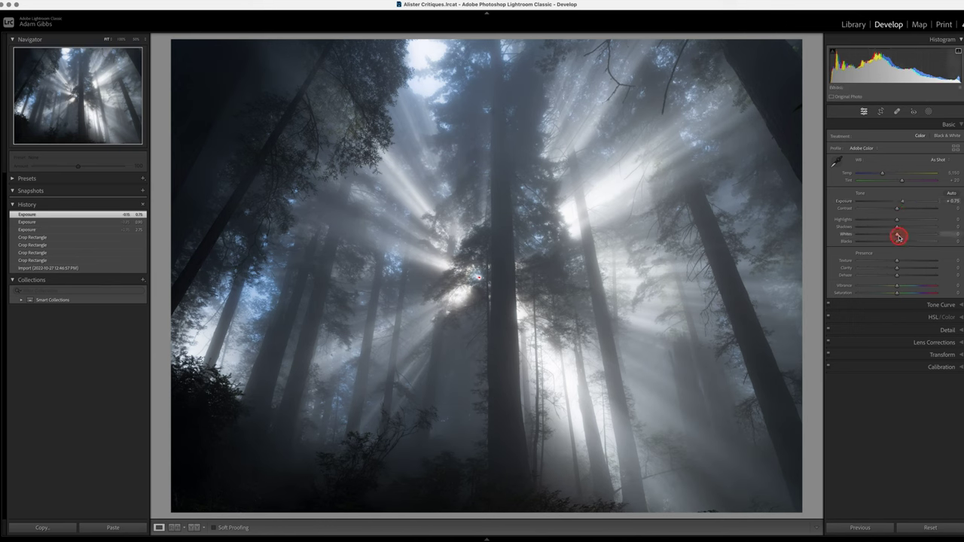
# - Set Shadows to +72 and Blacks to +51, then raise Contrast and settle it at -15
pyautogui.moveTo(899, 236)
pyautogui.mouseDown()
pyautogui.moveTo(930, 241)
pyautogui.moveTo(906, 240)
pyautogui.mouseUp()
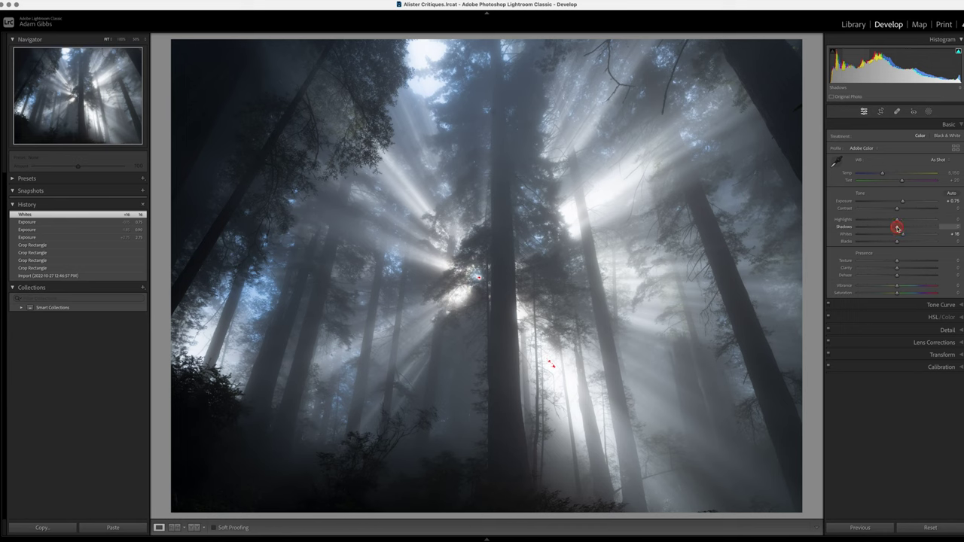
pyautogui.moveTo(897, 227); pyautogui.dragTo(924, 246)
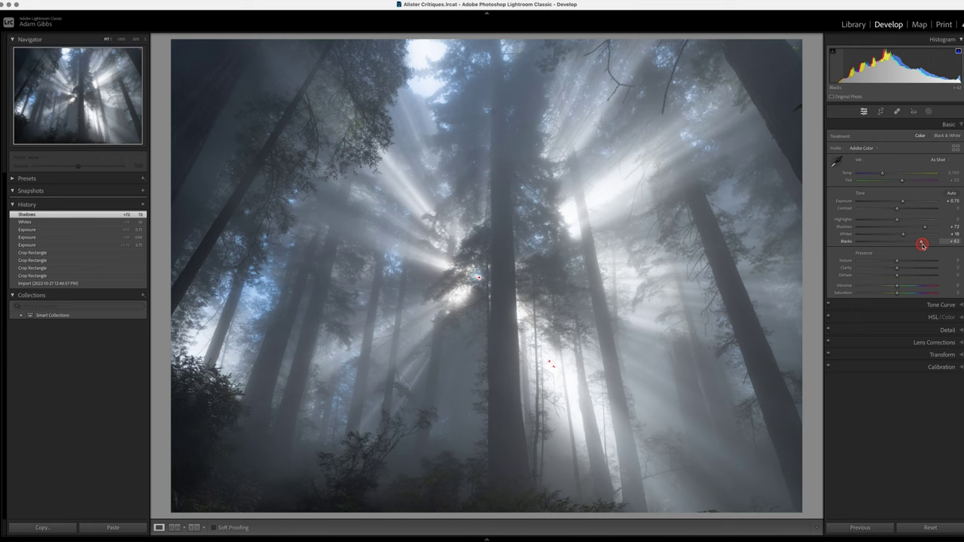
pyautogui.moveTo(922, 245); pyautogui.dragTo(917, 247)
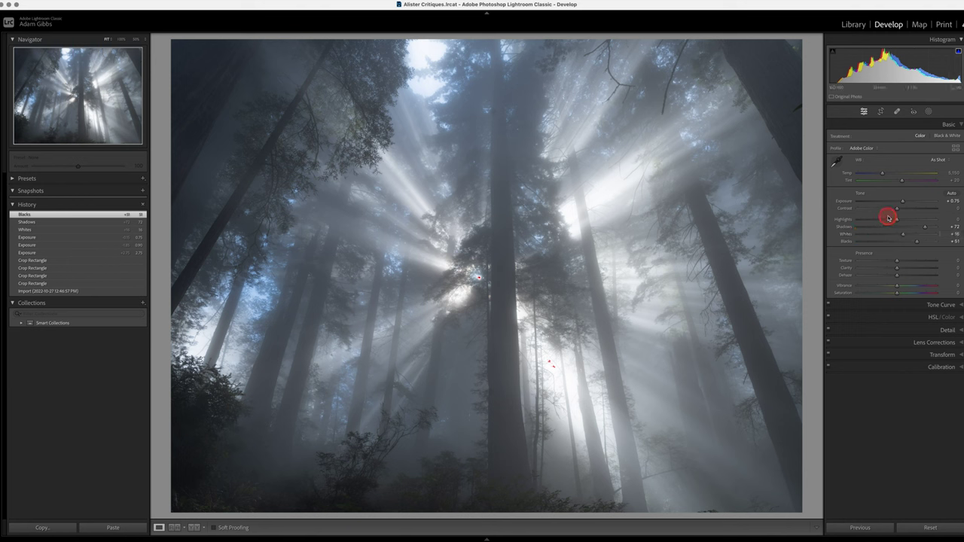
pyautogui.moveTo(897, 210); pyautogui.dragTo(933, 213)
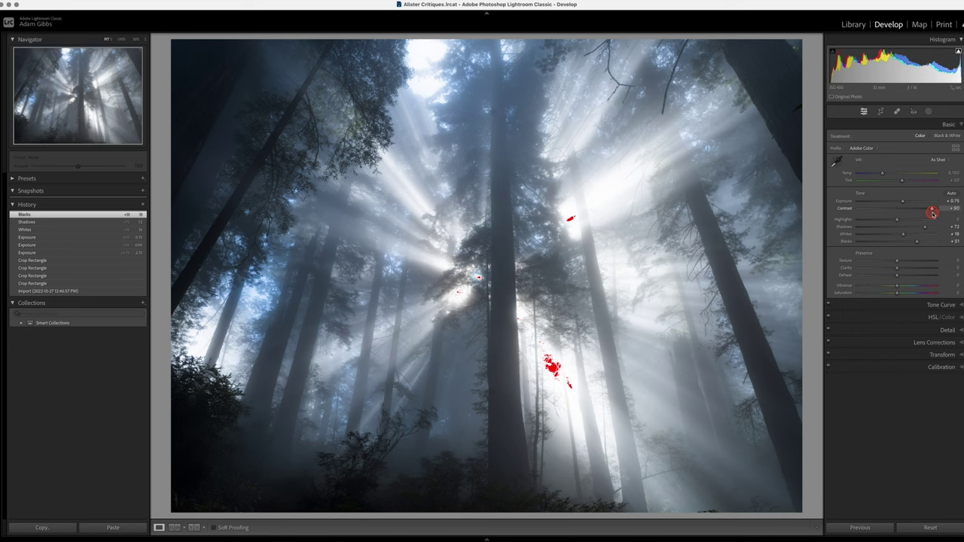
pyautogui.moveTo(932, 214); pyautogui.dragTo(892, 217)
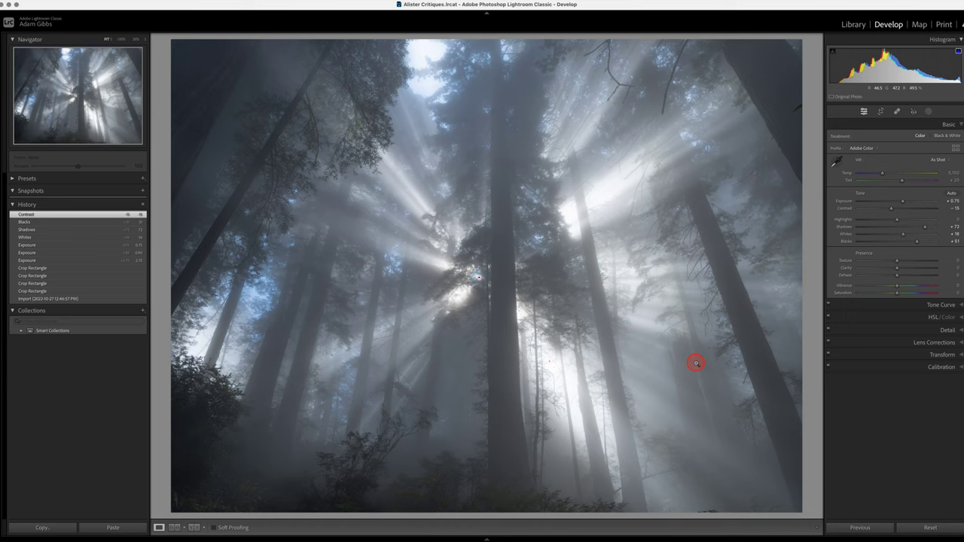
pyautogui.click(695, 368)
pyautogui.click(365, 434)
pyautogui.moveTo(363, 433); pyautogui.dragTo(406, 438)
pyautogui.moveTo(406, 437); pyautogui.dragTo(403, 443)
# - Switch between filmstrip photos 9 and 8, ending on photo 9 with the fern hanging in the light
pyautogui.moveTo(534, 539)
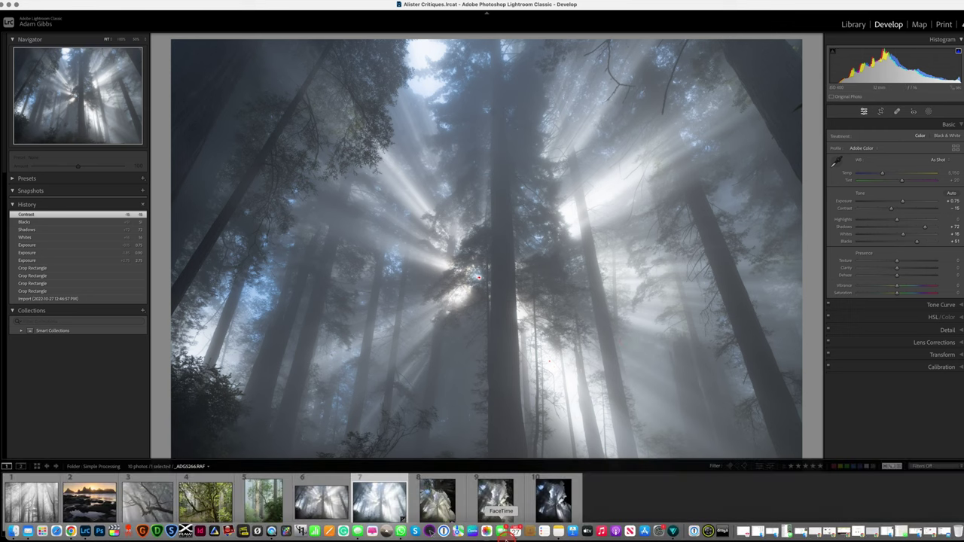
pyautogui.click(504, 514)
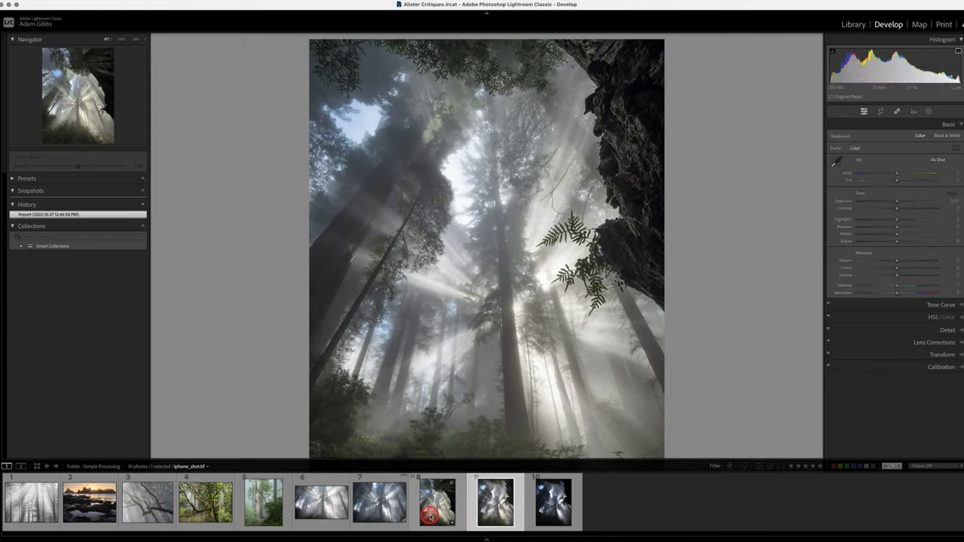
pyautogui.click(433, 516)
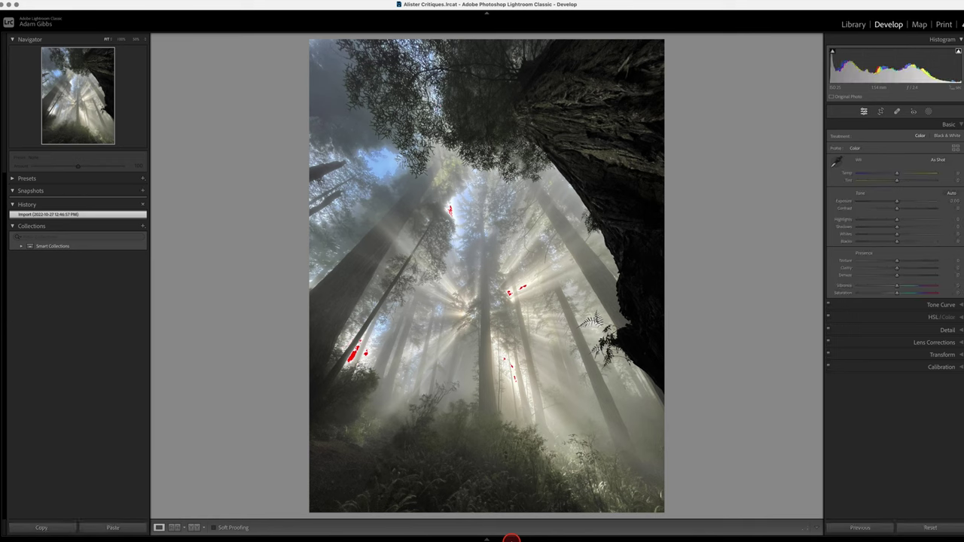
pyautogui.moveTo(512, 539)
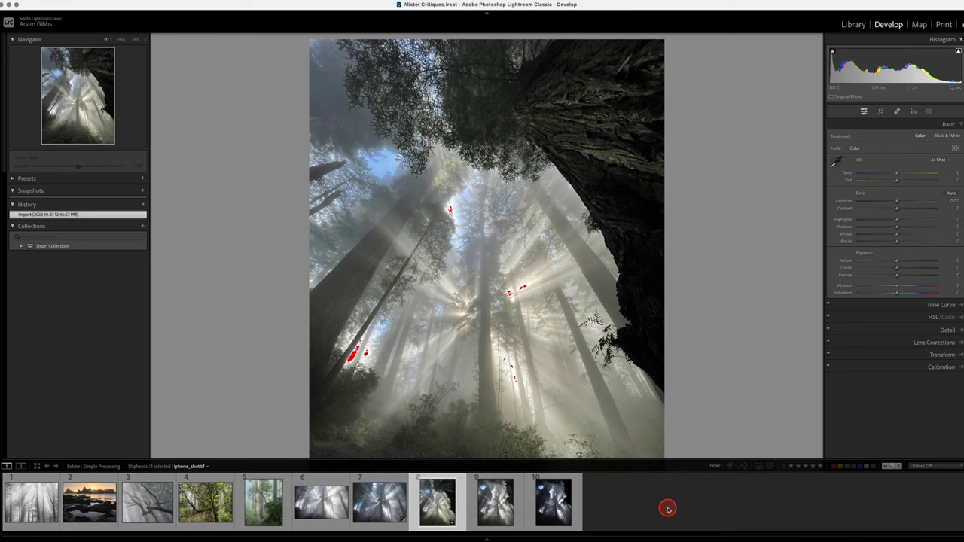
pyautogui.moveTo(577, 536)
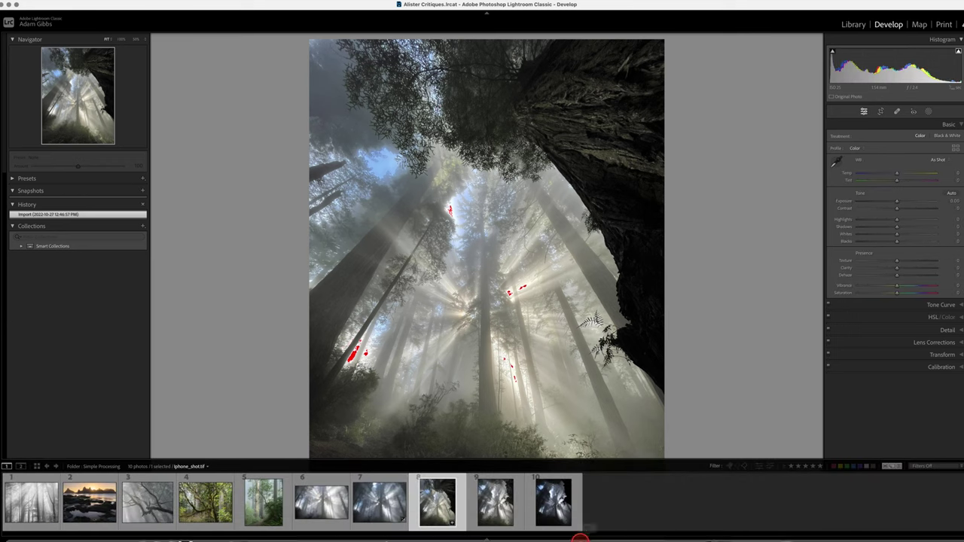
pyautogui.click(503, 516)
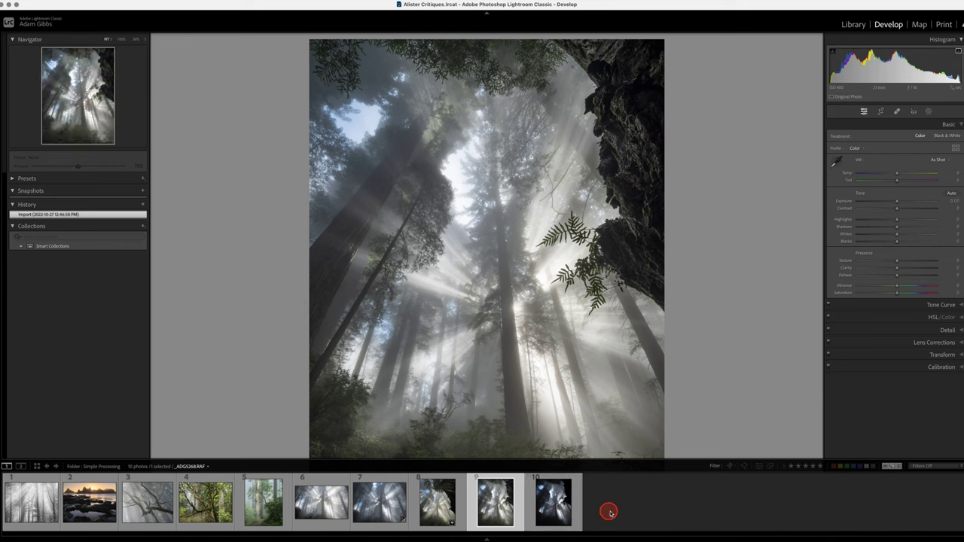
# - Open the tenth photo, then select _ADG5275.RAF, the foggy fern-lined trail shot
pyautogui.click(563, 509)
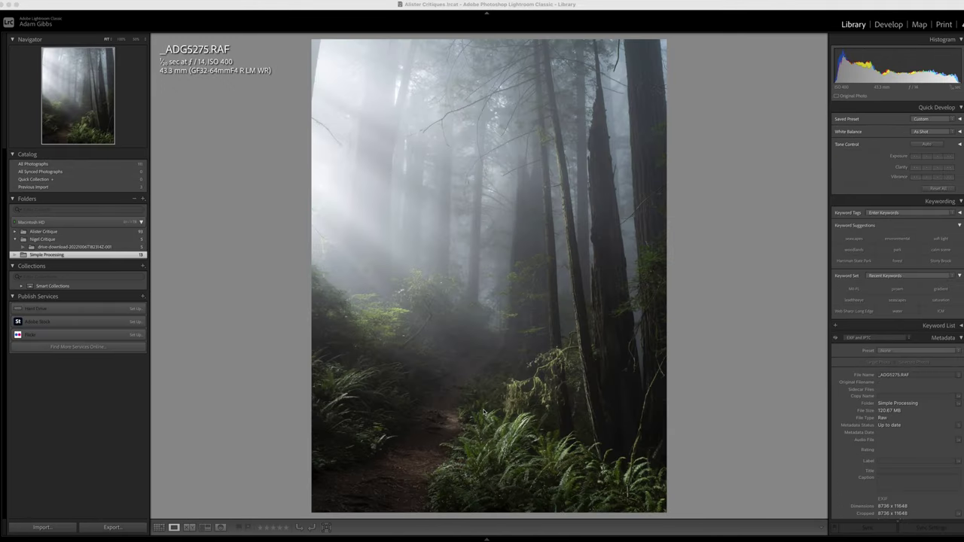
pyautogui.click(483, 411)
# - In Develop, set Blacks to -2 and Whites to +21 using the Alt clipping preview
pyautogui.click(889, 25)
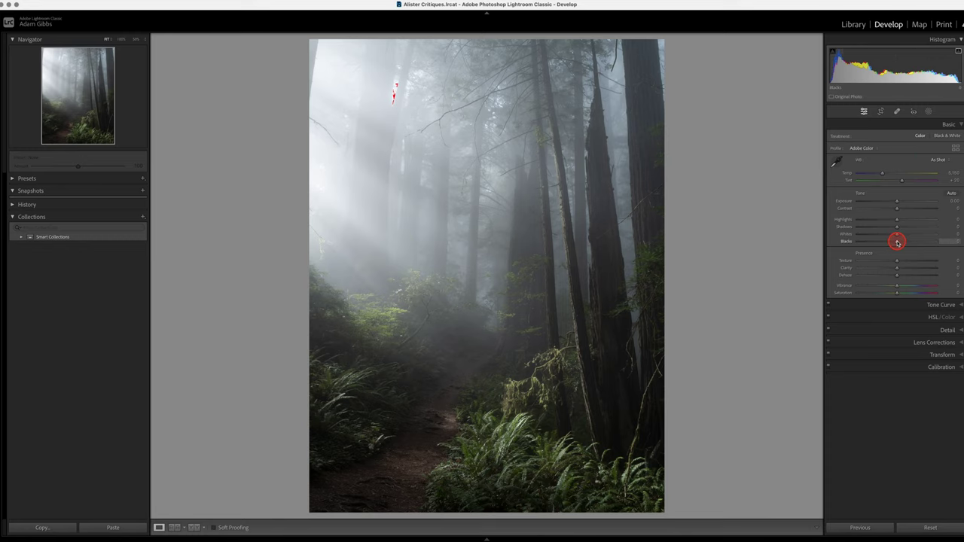
pyautogui.moveTo(897, 242); pyautogui.dragTo(894, 243)
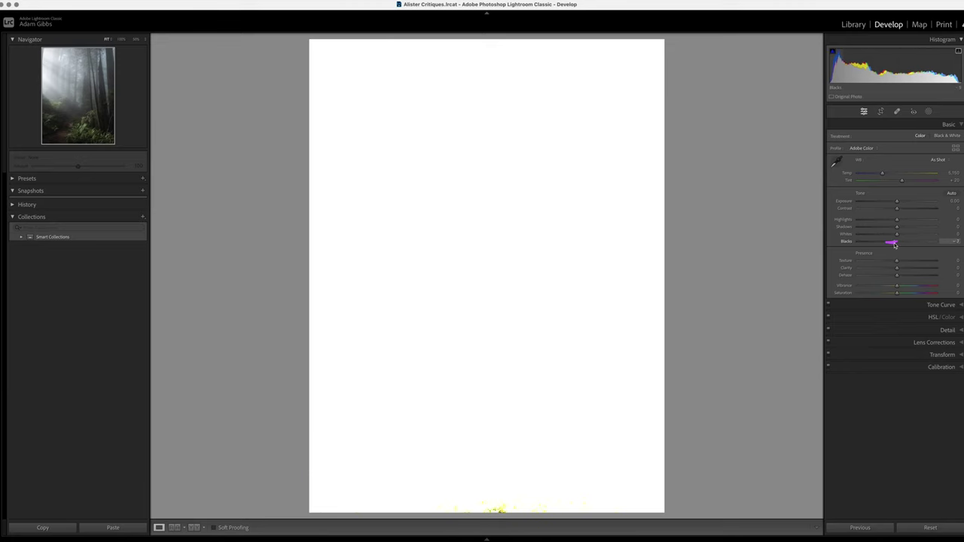
pyautogui.moveTo(897, 243); pyautogui.dragTo(893, 243)
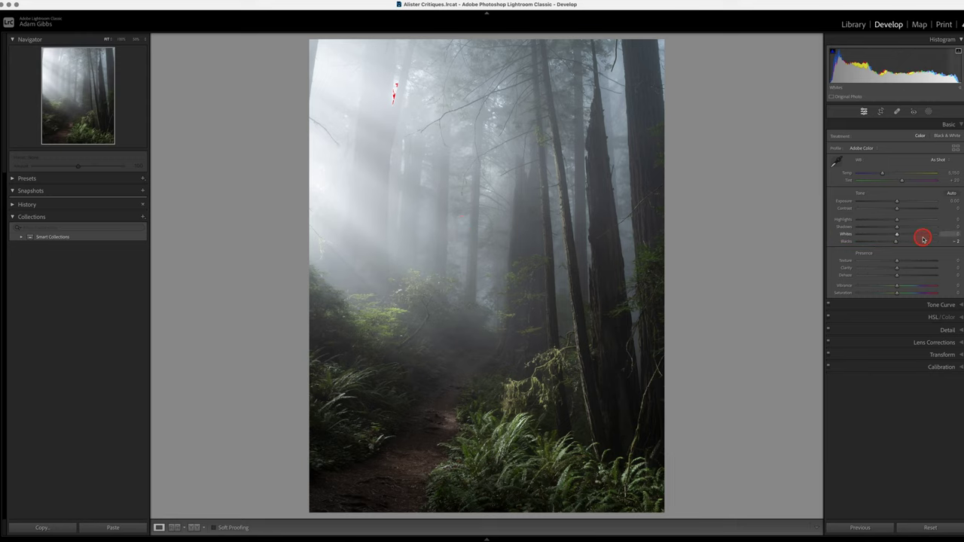
pyautogui.press('alt')
pyautogui.moveTo(897, 237); pyautogui.dragTo(910, 240)
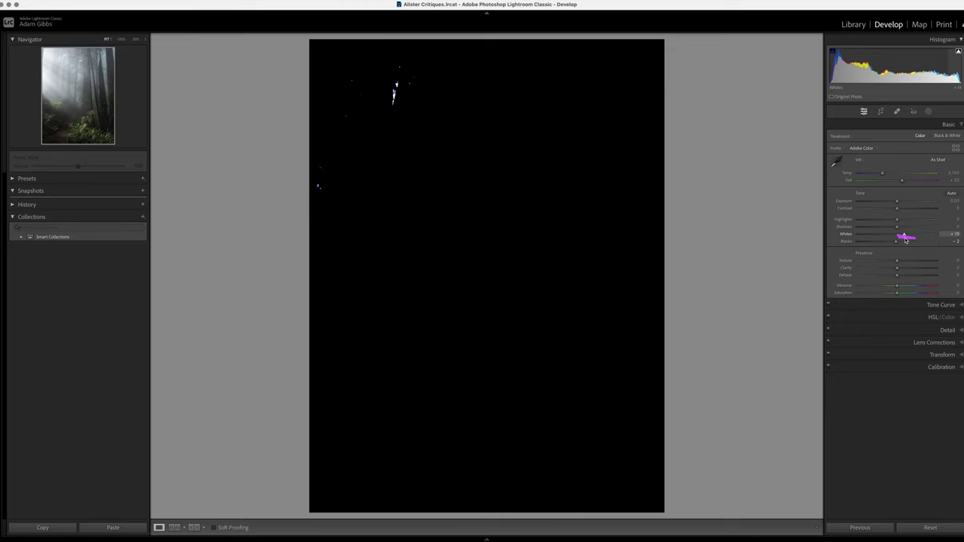
pyautogui.moveTo(909, 239); pyautogui.dragTo(909, 239)
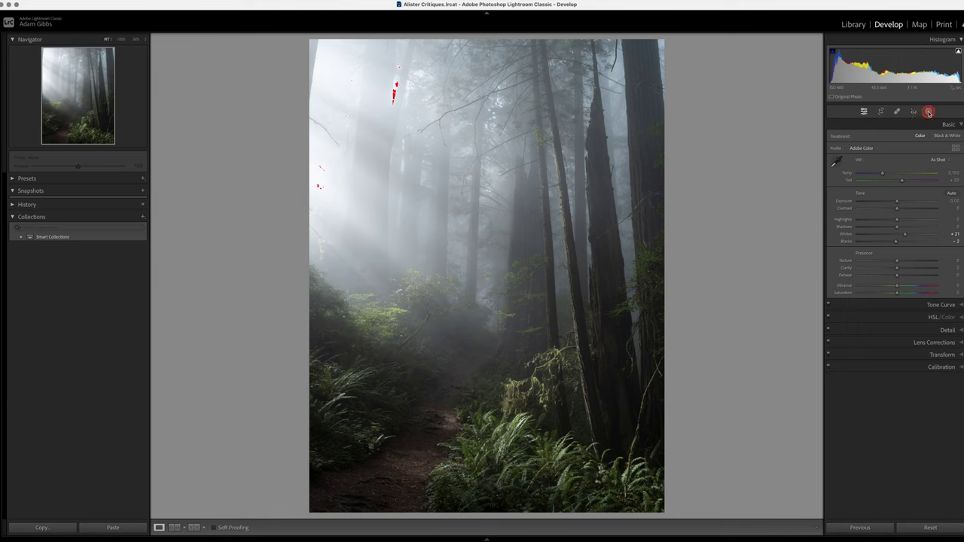
# - Create brush Mask 1, paint over the upper-left light beams, and adjust its temperature
pyautogui.click(928, 113)
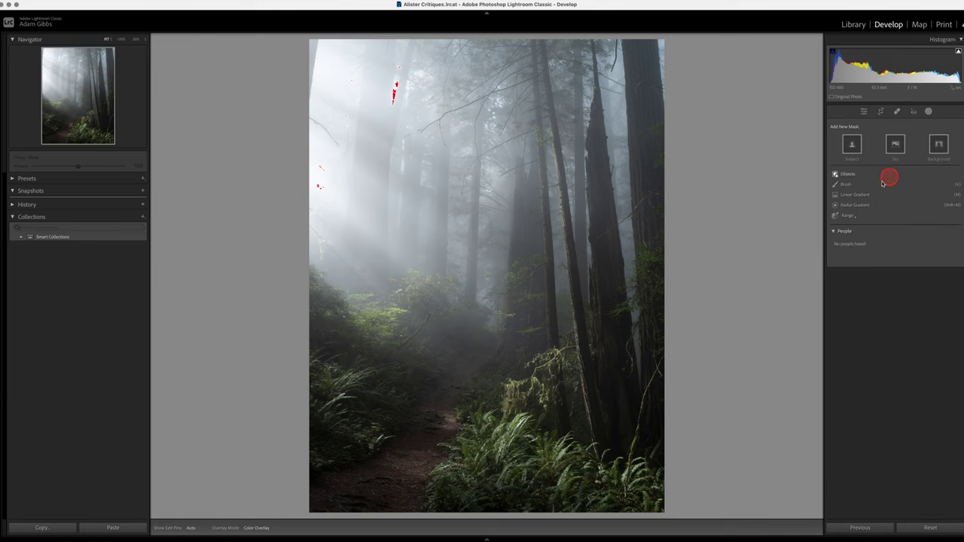
pyautogui.click(846, 186)
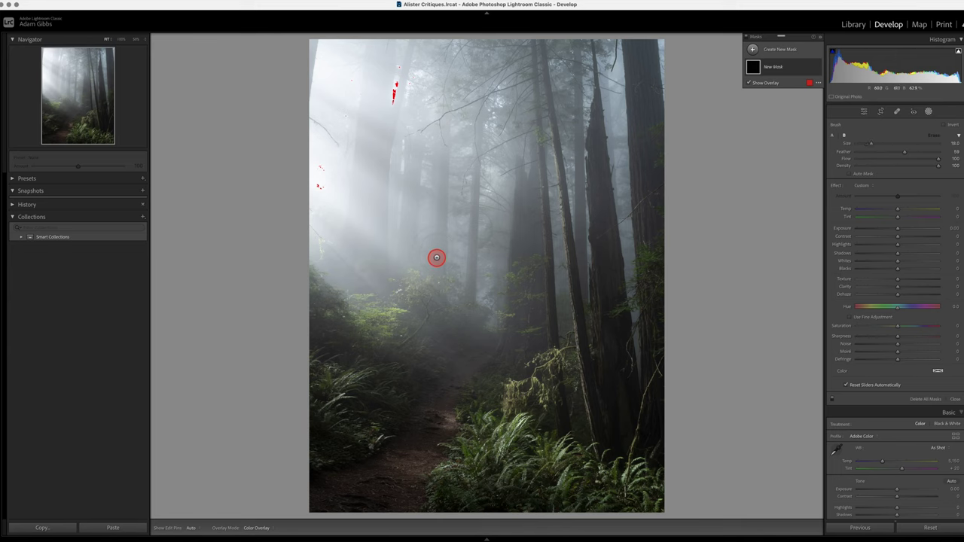
pyautogui.moveTo(545, 421); pyautogui.dragTo(318, 215)
pyautogui.moveTo(515, 350)
pyautogui.mouseDown()
pyautogui.moveTo(323, 206)
pyautogui.moveTo(431, 266)
pyautogui.moveTo(355, 204)
pyautogui.moveTo(459, 261)
pyautogui.moveTo(373, 199)
pyautogui.moveTo(425, 202)
pyautogui.moveTo(534, 249)
pyautogui.moveTo(489, 245)
pyautogui.moveTo(489, 269)
pyautogui.moveTo(527, 283)
pyautogui.moveTo(540, 230)
pyautogui.moveTo(487, 183)
pyautogui.moveTo(440, 174)
pyautogui.moveTo(360, 131)
pyautogui.moveTo(375, 131)
pyautogui.moveTo(369, 122)
pyautogui.moveTo(430, 147)
pyautogui.mouseUp()
pyautogui.moveTo(899, 211); pyautogui.dragTo(899, 211)
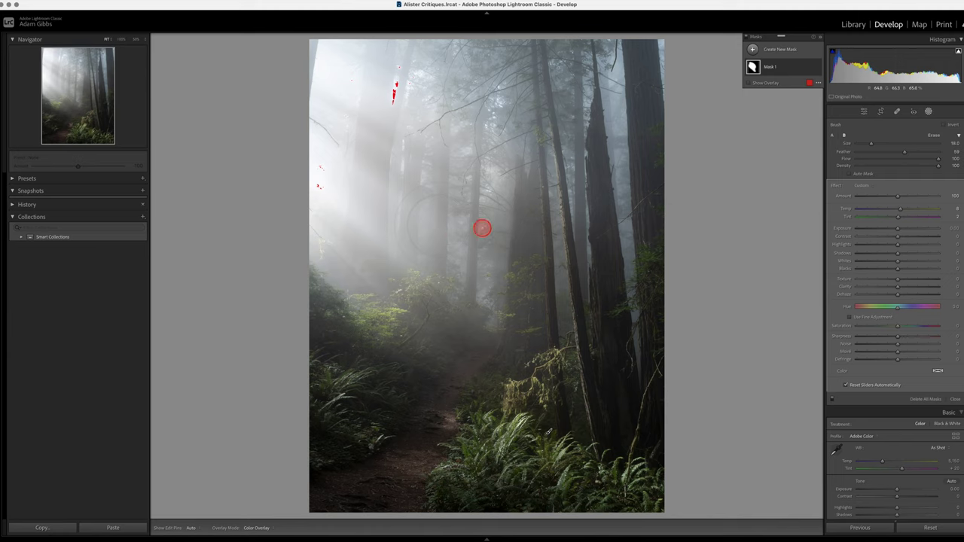
# - Add a linear gradient mask (Mask 2) across the top right of the photo
pyautogui.click(753, 50)
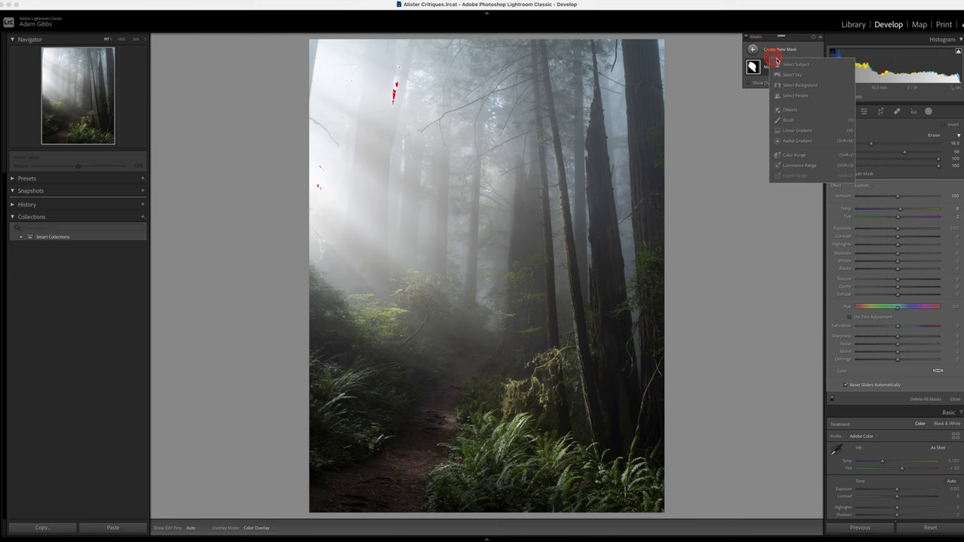
pyautogui.click(796, 131)
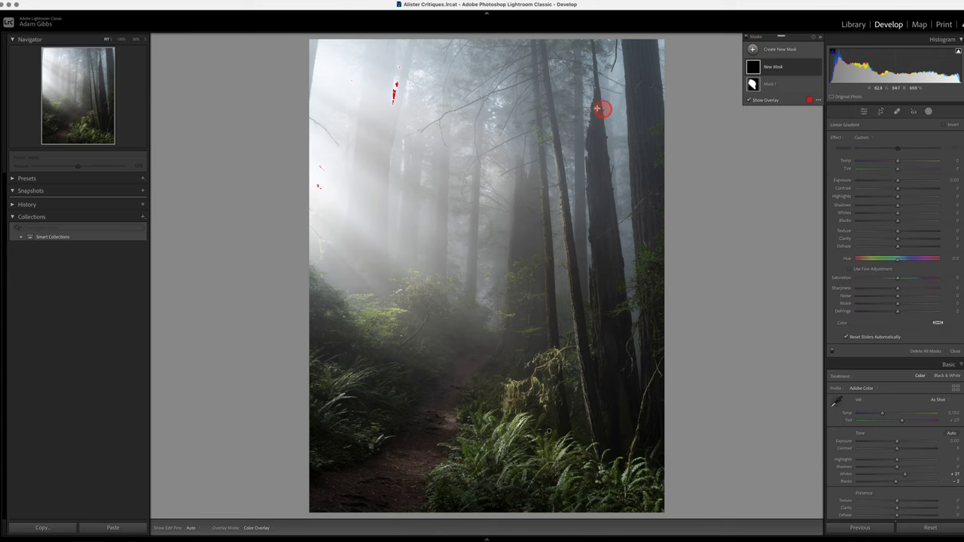
pyautogui.moveTo(534, 78); pyautogui.dragTo(457, 216)
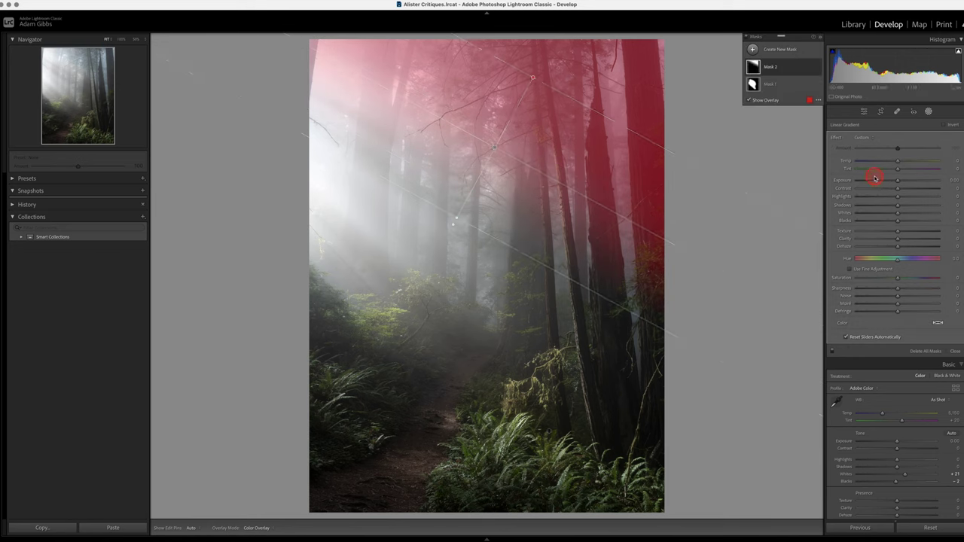
# - Lower the gradient mask's Whites and fine-tune its temperature slightly cooler
pyautogui.moveTo(899, 215); pyautogui.dragTo(892, 215)
pyautogui.click(902, 165)
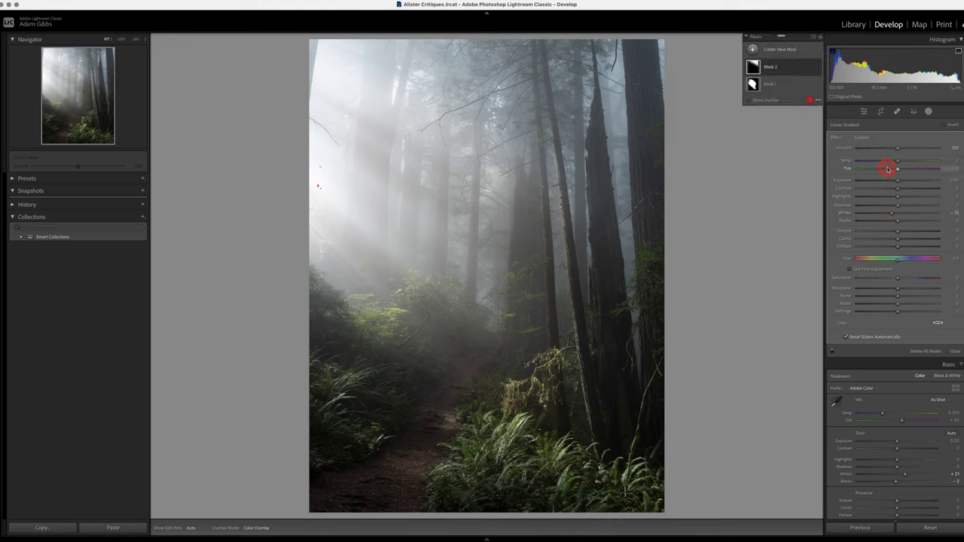
pyautogui.moveTo(897, 162); pyautogui.dragTo(895, 163)
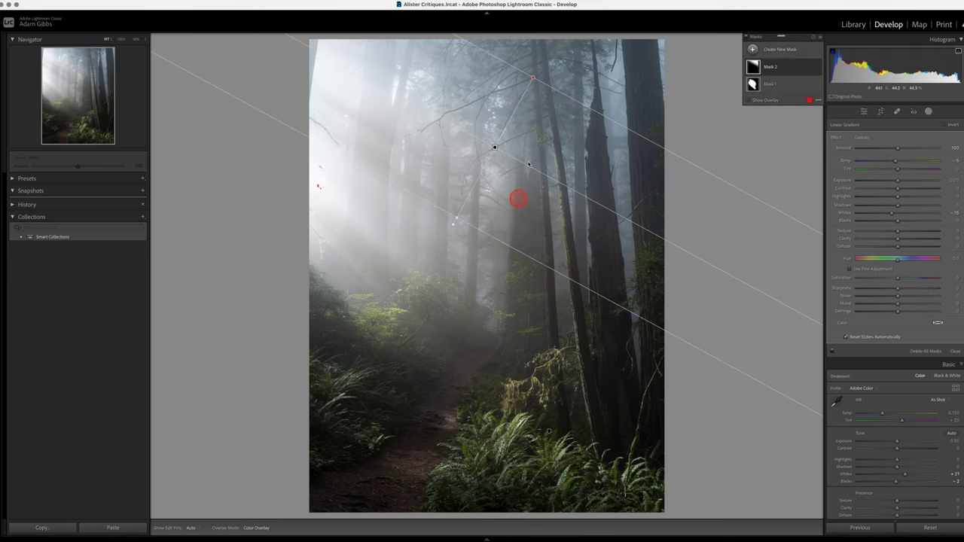
pyautogui.click(896, 163)
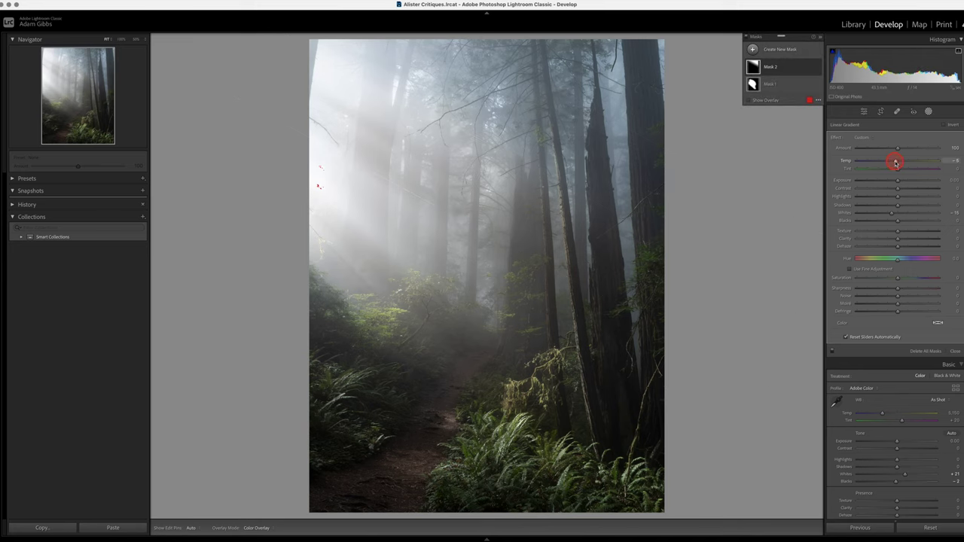
pyautogui.moveTo(895, 163); pyautogui.dragTo(896, 163)
pyautogui.moveTo(900, 169); pyautogui.dragTo(897, 162)
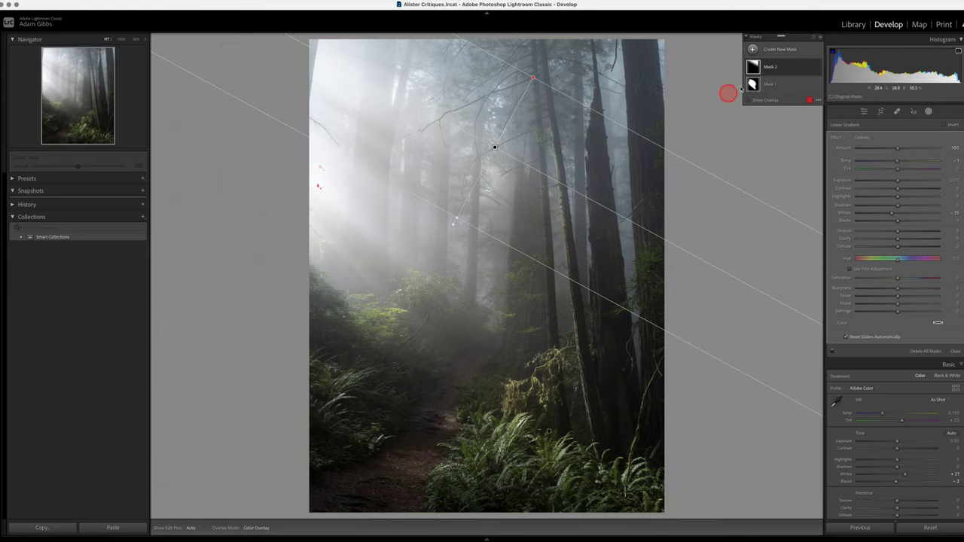
# - Slightly cool the temperature of brush Mask 1
pyautogui.click(752, 84)
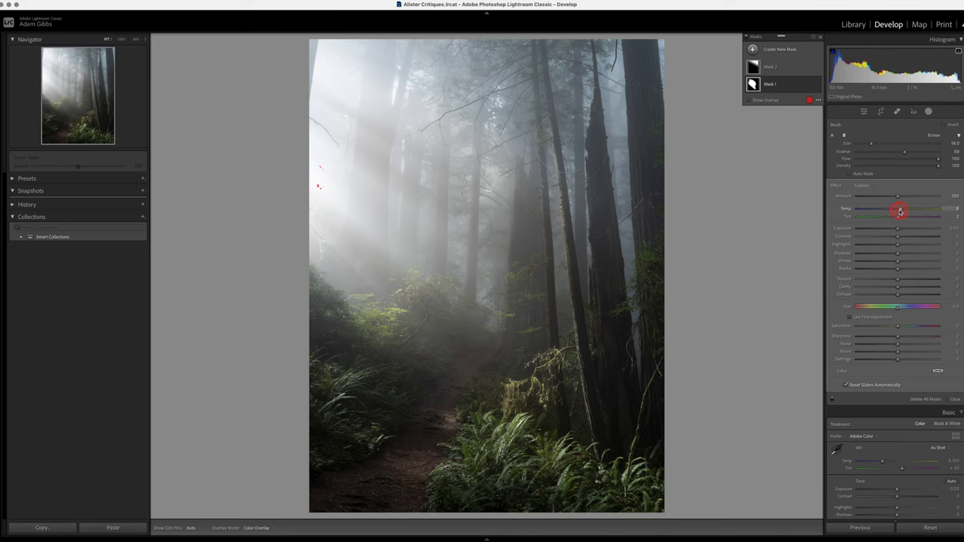
pyautogui.moveTo(901, 211); pyautogui.dragTo(899, 209)
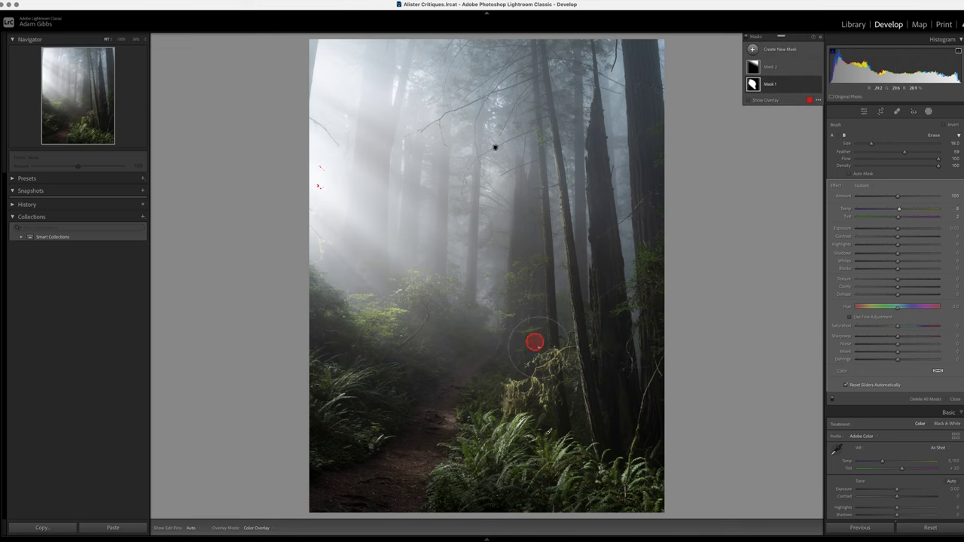
pyautogui.click(752, 49)
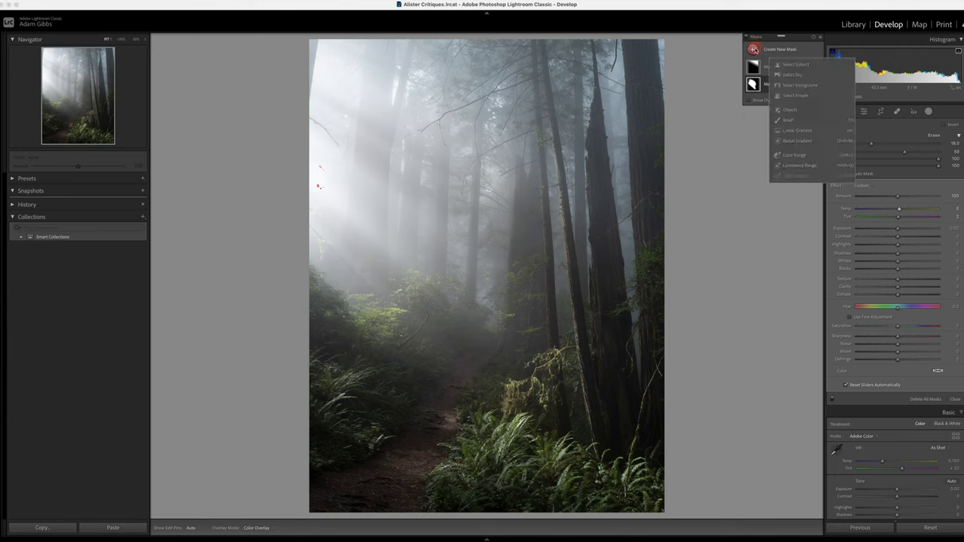
# - Drag a linear gradient up from the bottom-left corner over the path with exposure -0.34
pyautogui.click(789, 130)
pyautogui.moveTo(354, 501); pyautogui.dragTo(420, 390)
pyautogui.click(899, 188)
pyautogui.moveTo(899, 181); pyautogui.dragTo(898, 183)
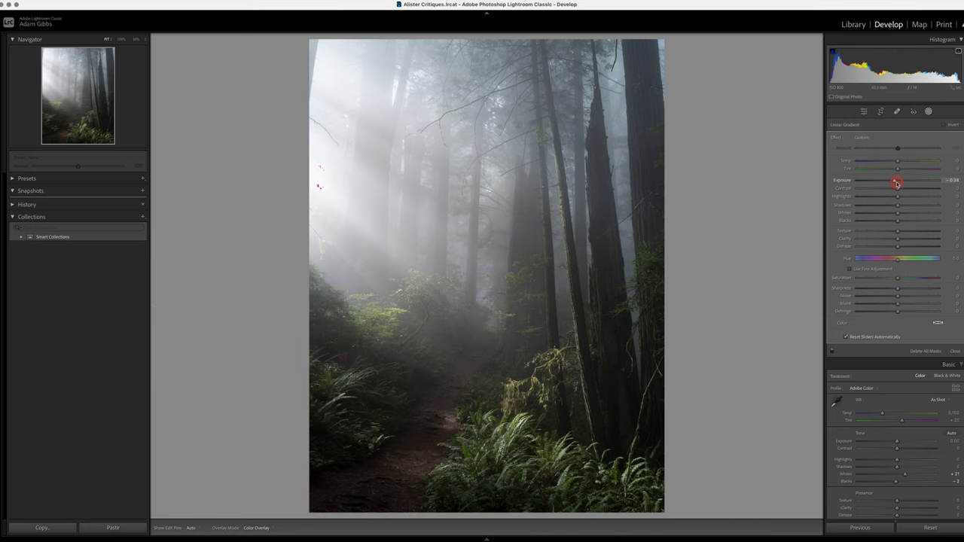
pyautogui.moveTo(896, 183); pyautogui.dragTo(897, 183)
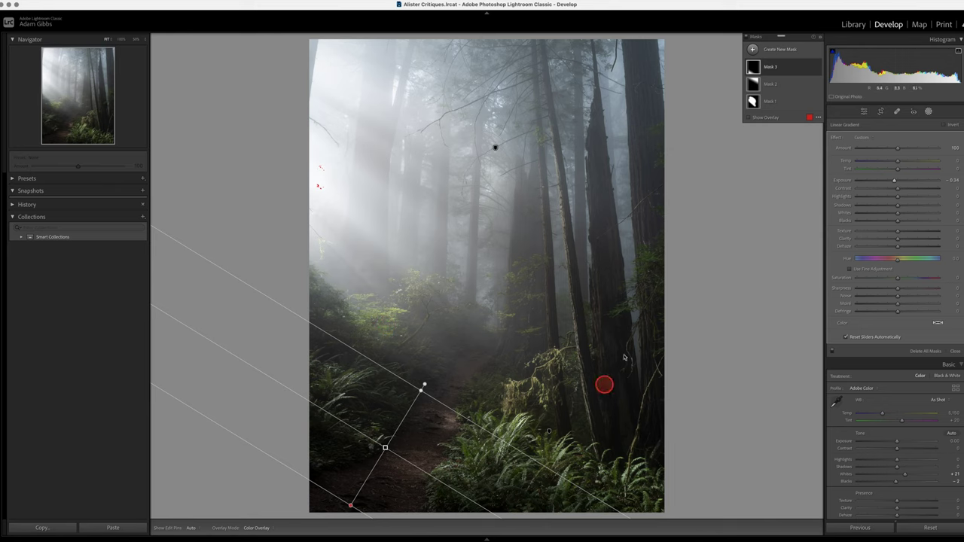
pyautogui.moveTo(752, 84)
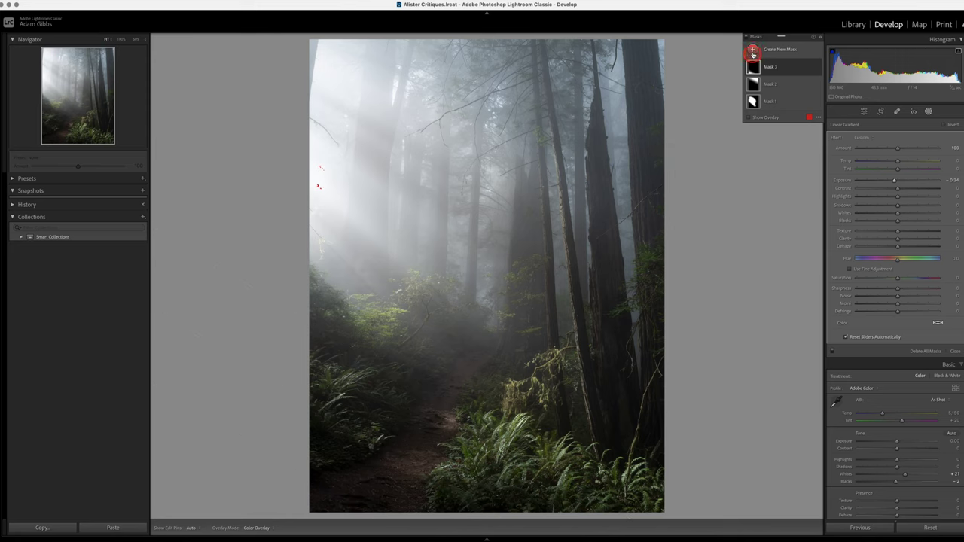
# - Paint a new brush mask over the bottom, left-side and mid-path ferns
pyautogui.click(753, 50)
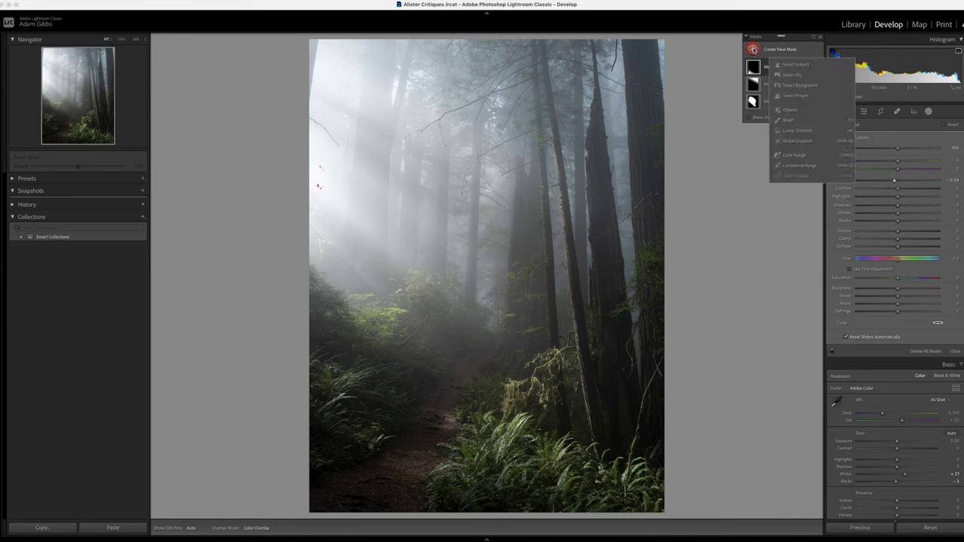
pyautogui.click(791, 120)
pyautogui.click(522, 287)
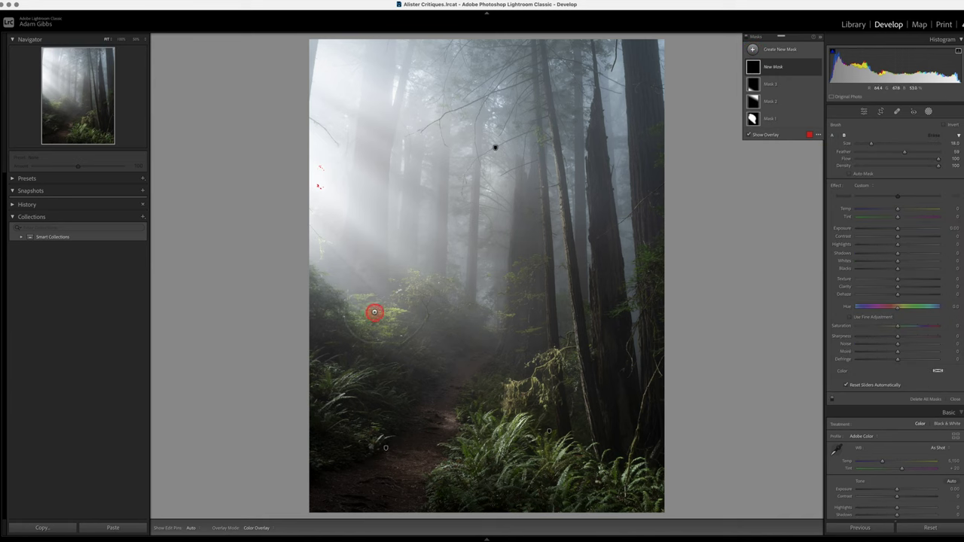
pyautogui.click(375, 312)
pyautogui.moveTo(512, 388)
pyautogui.mouseDown()
pyautogui.moveTo(530, 390)
pyautogui.moveTo(541, 350)
pyautogui.moveTo(538, 407)
pyautogui.moveTo(564, 453)
pyautogui.moveTo(636, 488)
pyautogui.mouseUp()
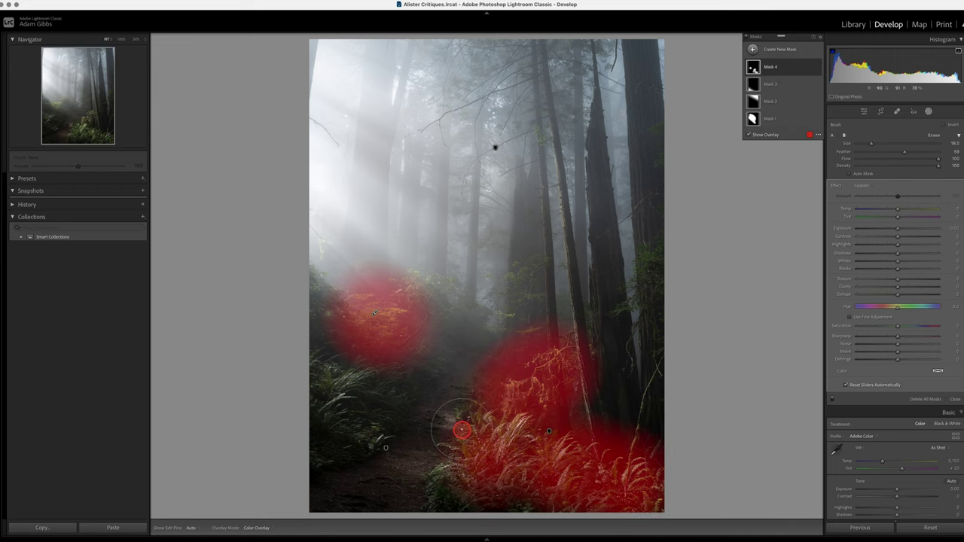
pyautogui.moveTo(461, 429)
pyautogui.mouseDown()
pyautogui.moveTo(473, 460)
pyautogui.moveTo(444, 476)
pyautogui.mouseUp()
pyautogui.moveTo(349, 394); pyautogui.dragTo(360, 384)
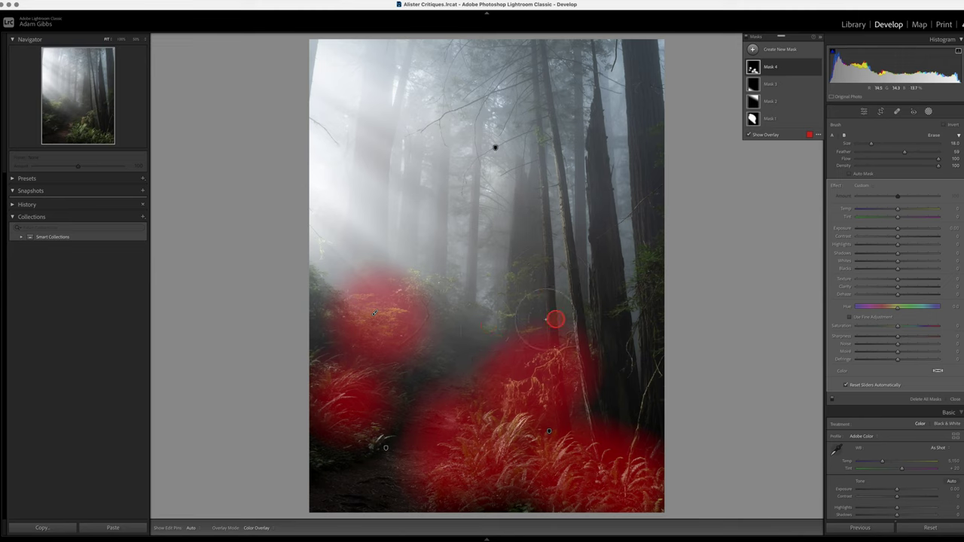
pyautogui.moveTo(506, 323)
pyautogui.mouseDown()
pyautogui.moveTo(489, 308)
pyautogui.moveTo(512, 325)
pyautogui.mouseUp()
# - Set the fern brush mask (Mask 4) Whites to +23
pyautogui.moveTo(770, 105)
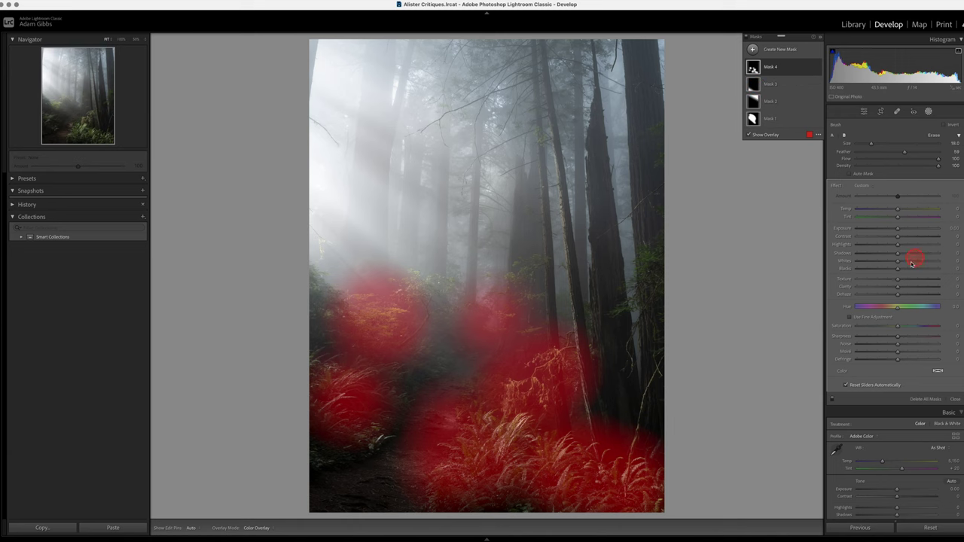
pyautogui.moveTo(899, 264); pyautogui.dragTo(899, 264)
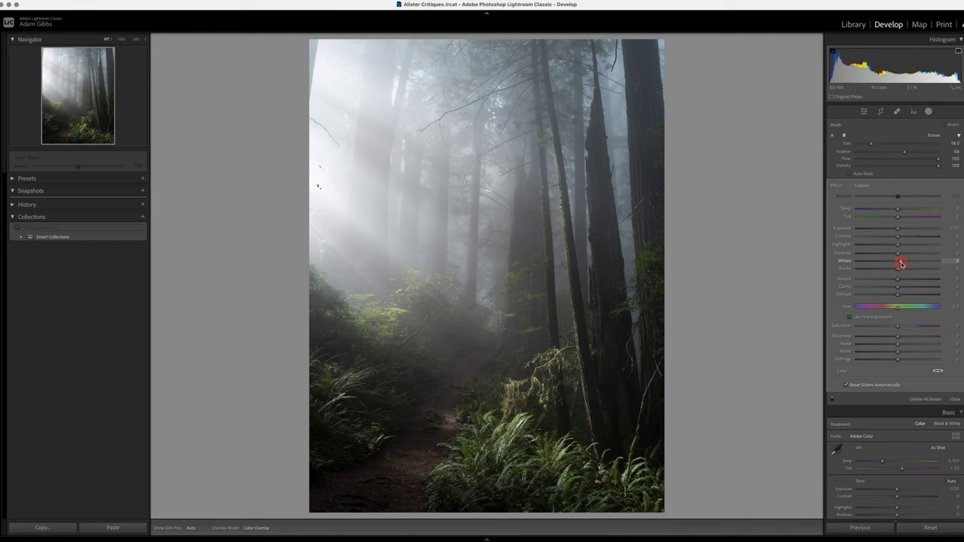
pyautogui.moveTo(914, 266); pyautogui.dragTo(919, 267)
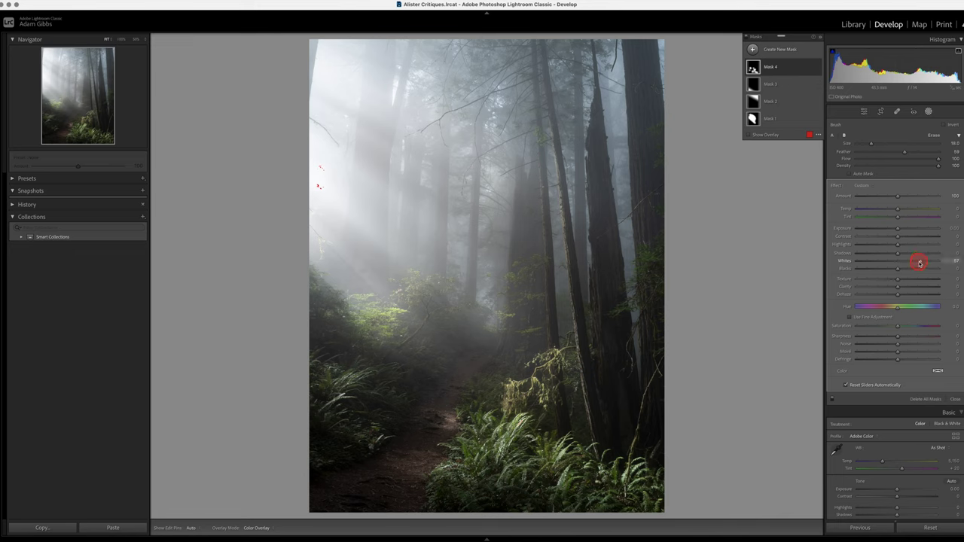
pyautogui.moveTo(919, 262); pyautogui.dragTo(911, 265)
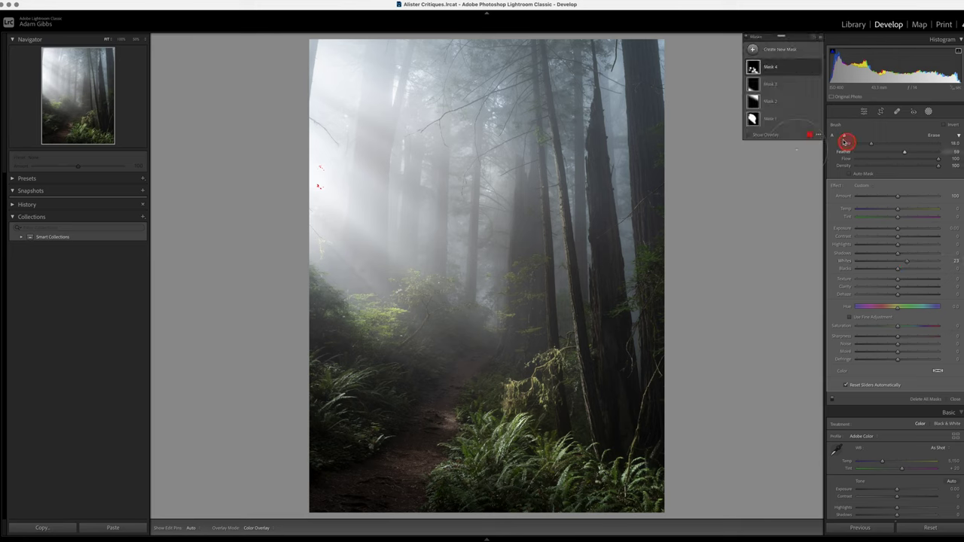
# - Paint brush Mask 5 over the tree-base, bottom-right and bottom-centre ferns with Whites +24
pyautogui.click(754, 51)
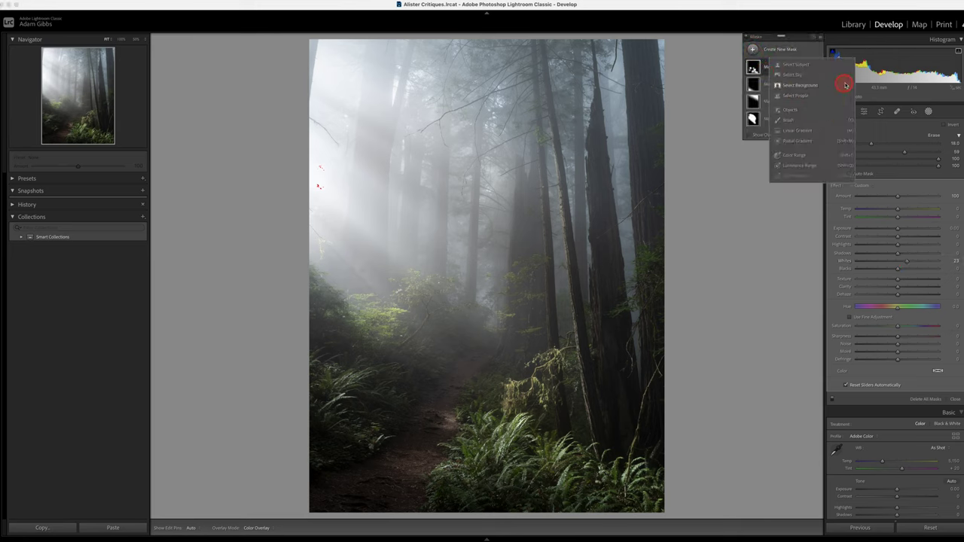
pyautogui.click(788, 123)
pyautogui.moveTo(510, 398)
pyautogui.mouseDown()
pyautogui.moveTo(580, 350)
pyautogui.moveTo(554, 365)
pyautogui.mouseUp()
pyautogui.moveTo(591, 459)
pyautogui.mouseDown()
pyautogui.moveTo(602, 473)
pyautogui.moveTo(591, 471)
pyautogui.mouseUp()
pyautogui.moveTo(484, 474)
pyautogui.mouseDown()
pyautogui.moveTo(468, 447)
pyautogui.moveTo(441, 470)
pyautogui.moveTo(472, 439)
pyautogui.moveTo(470, 426)
pyautogui.moveTo(511, 404)
pyautogui.mouseUp()
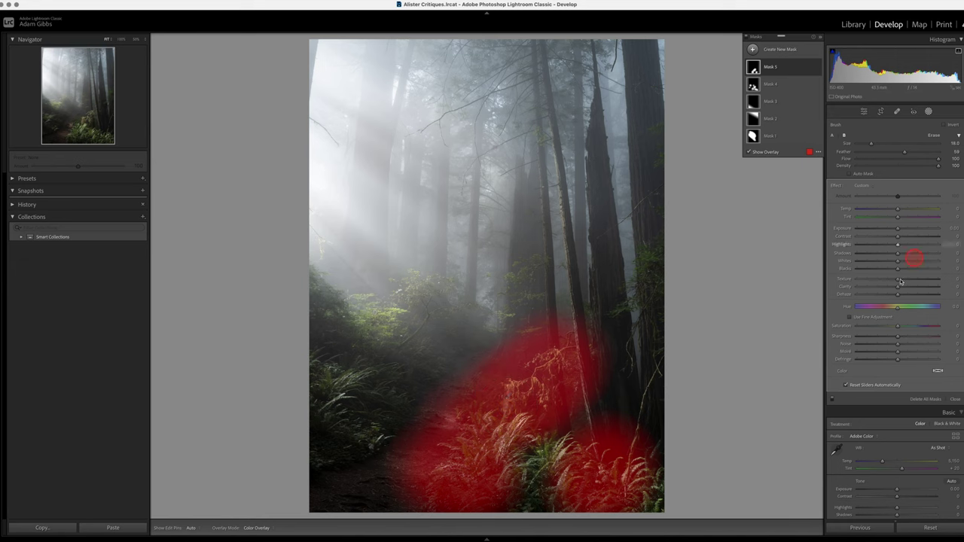
pyautogui.moveTo(900, 262); pyautogui.dragTo(901, 263)
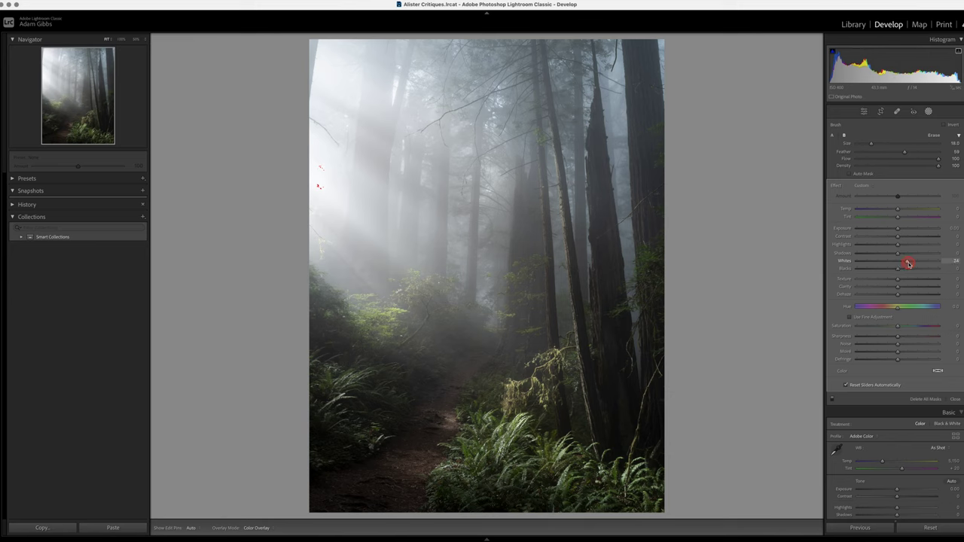
pyautogui.moveTo(909, 264); pyautogui.dragTo(909, 263)
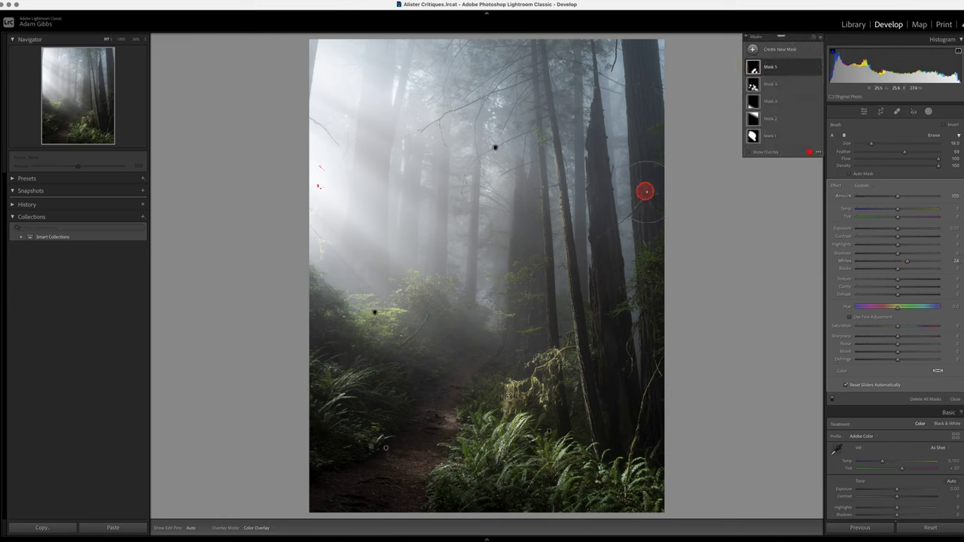
# - Intersect Mask 5 with a Luminance Range of 49/54 to 100/100
pyautogui.rightClick(809, 68)
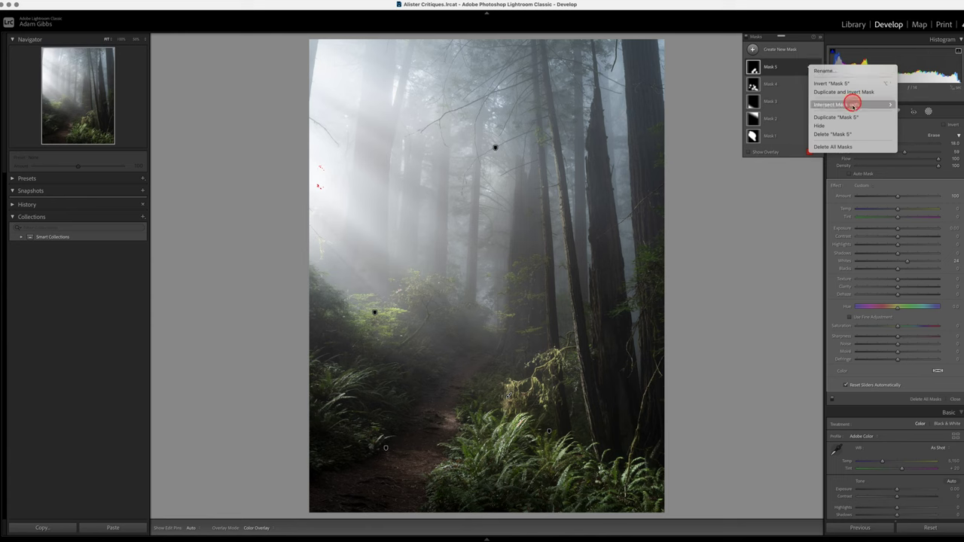
pyautogui.moveTo(829, 105)
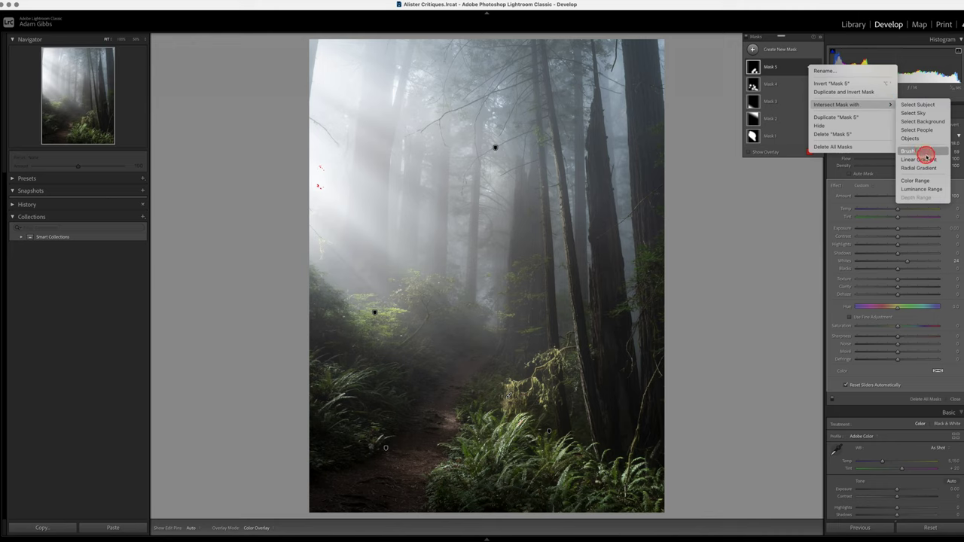
pyautogui.click(913, 189)
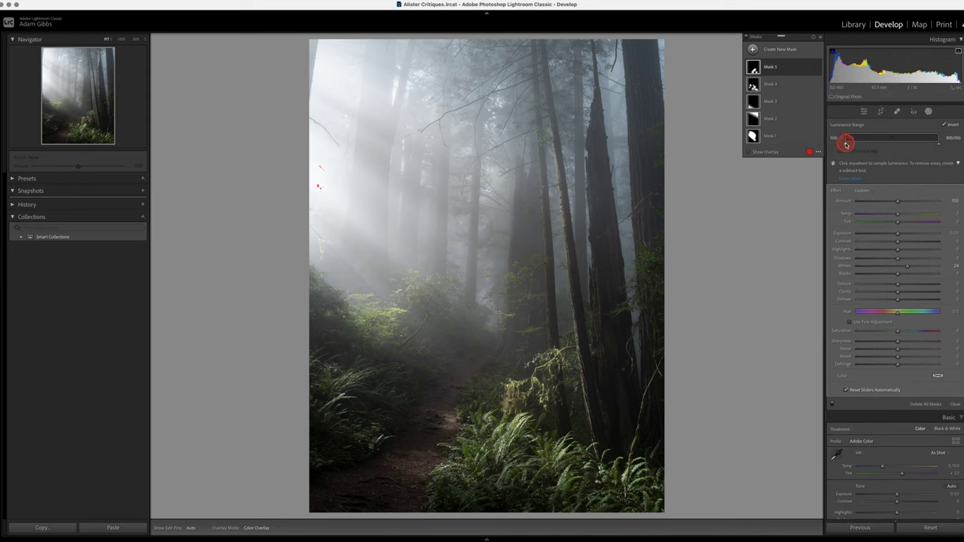
pyautogui.moveTo(847, 144)
pyautogui.mouseDown()
pyautogui.moveTo(886, 147)
pyautogui.moveTo(848, 145)
pyautogui.moveTo(864, 146)
pyautogui.mouseUp()
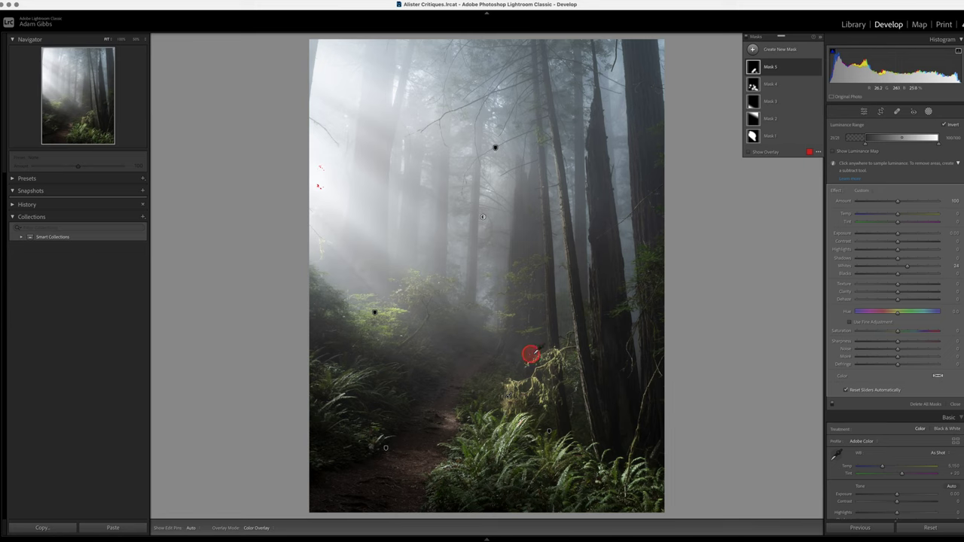
pyautogui.moveTo(864, 143); pyautogui.dragTo(894, 145)
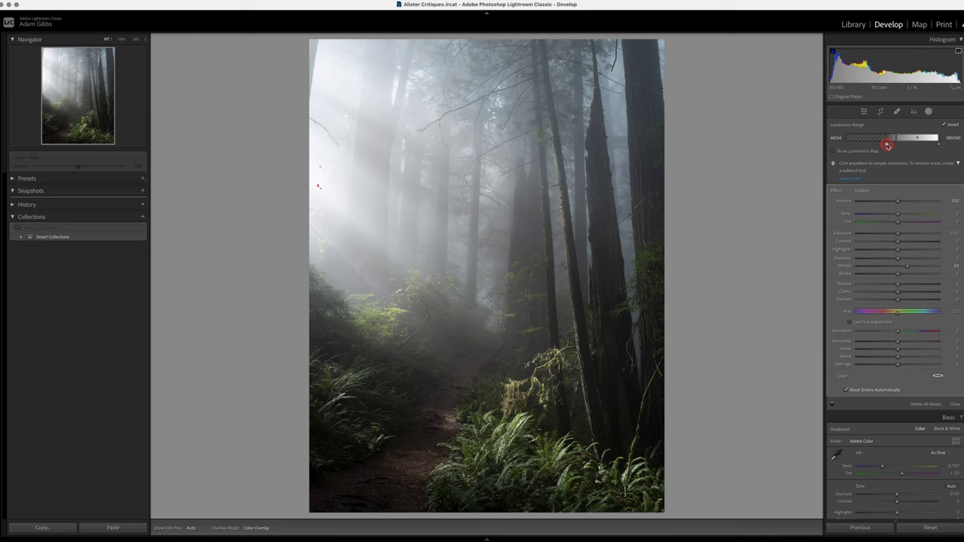
pyautogui.moveTo(888, 144); pyautogui.dragTo(889, 145)
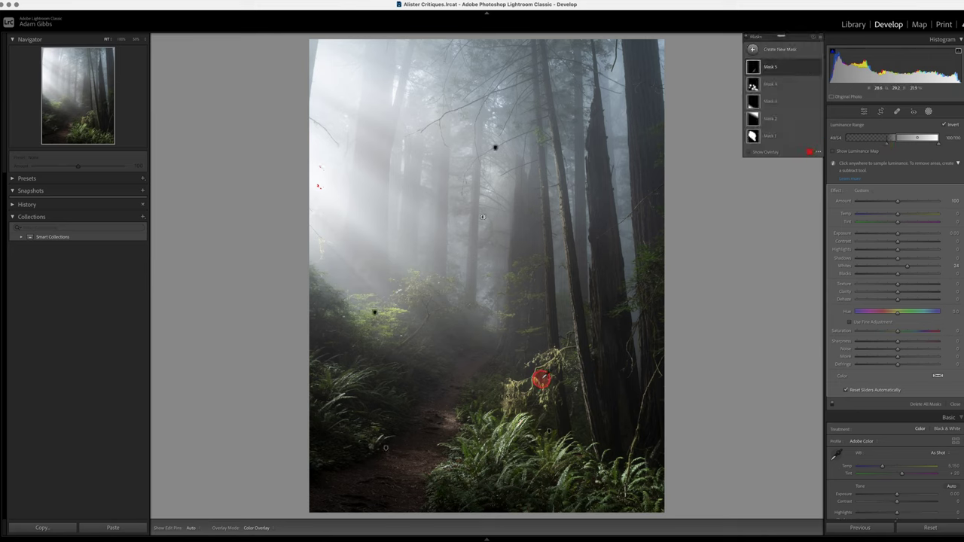
# - Widen Mask 5's luminance range to 40/62–100/100, checking the moss at 100% with the luminance map
pyautogui.click(121, 38)
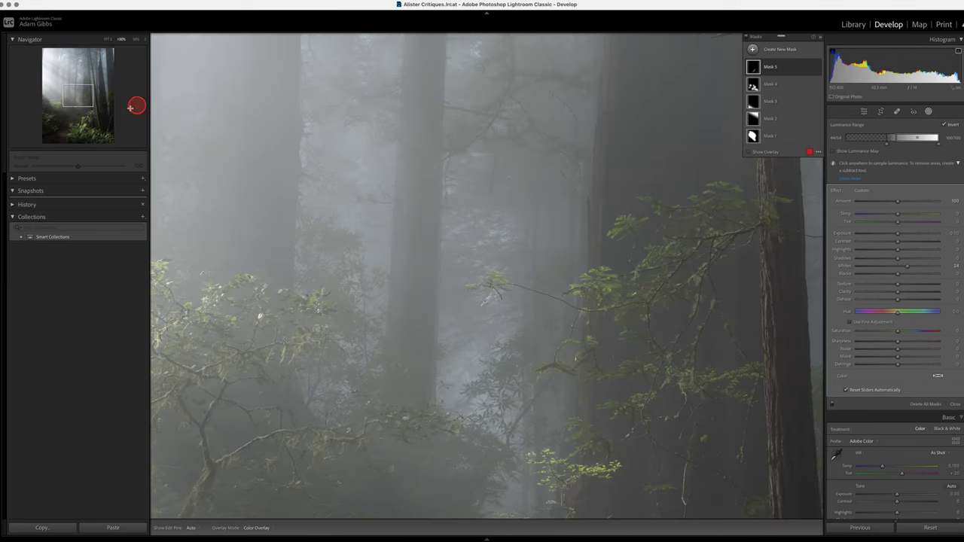
pyautogui.click(77, 96)
pyautogui.moveTo(77, 96); pyautogui.dragTo(89, 114)
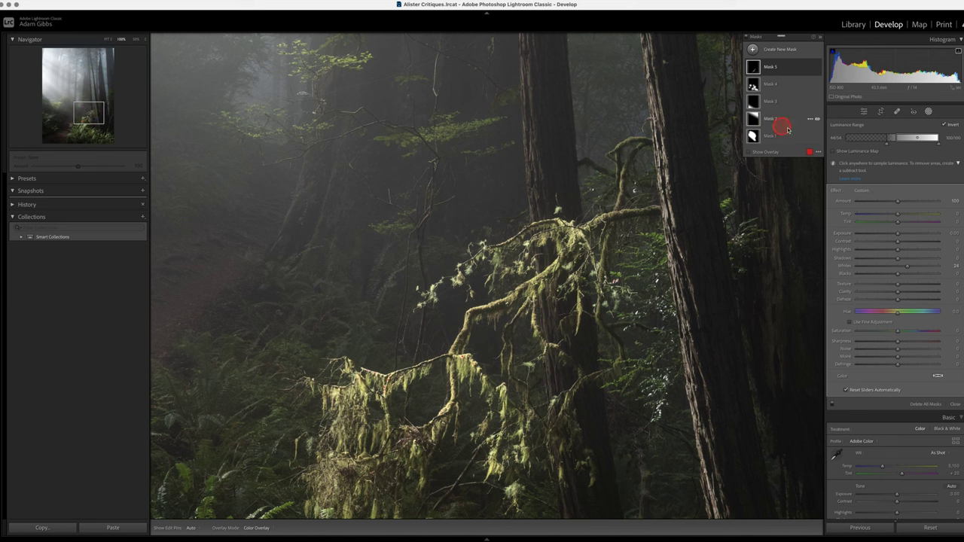
pyautogui.moveTo(887, 145)
pyautogui.mouseDown()
pyautogui.moveTo(910, 143)
pyautogui.moveTo(867, 145)
pyautogui.moveTo(904, 144)
pyautogui.moveTo(895, 145)
pyautogui.mouseUp()
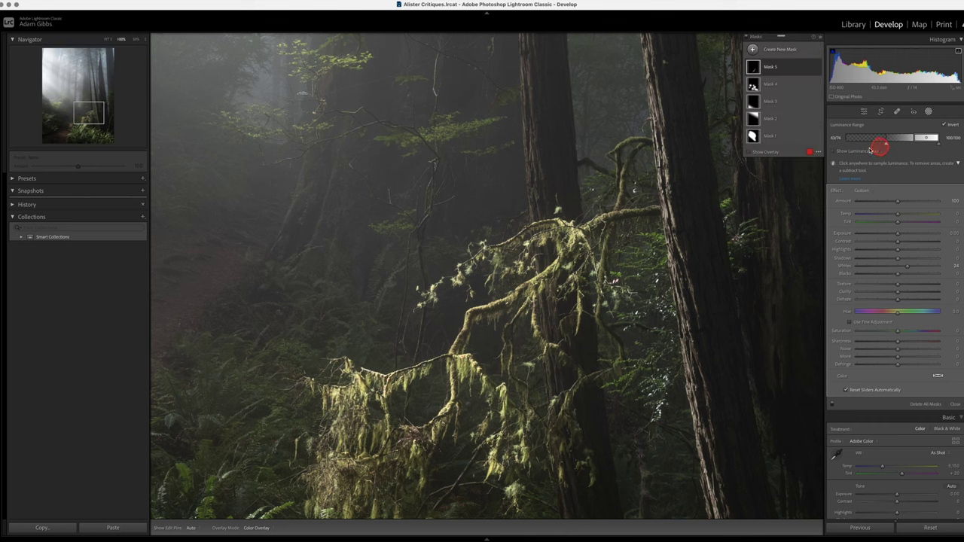
pyautogui.click(835, 150)
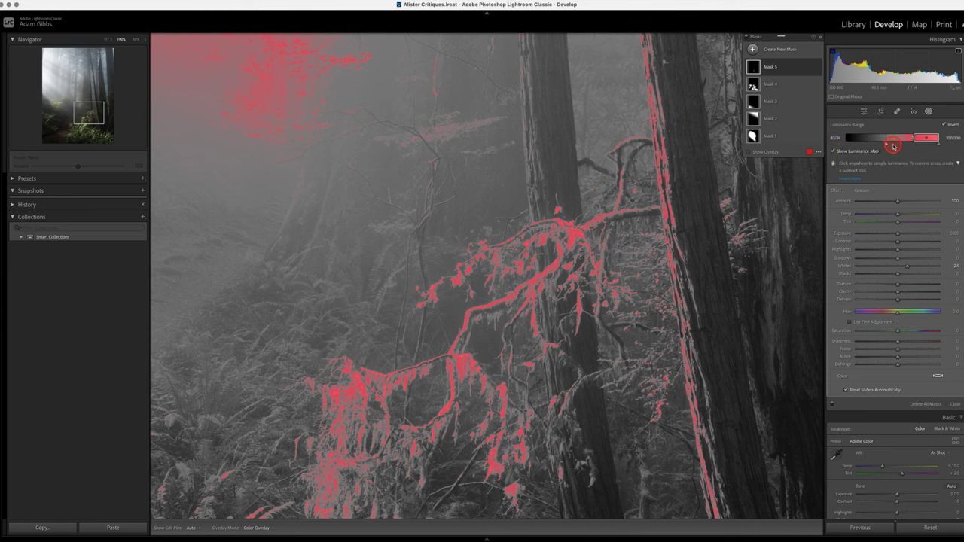
pyautogui.moveTo(887, 145)
pyautogui.mouseDown()
pyautogui.moveTo(864, 146)
pyautogui.moveTo(903, 141)
pyautogui.mouseUp()
pyautogui.click(918, 143)
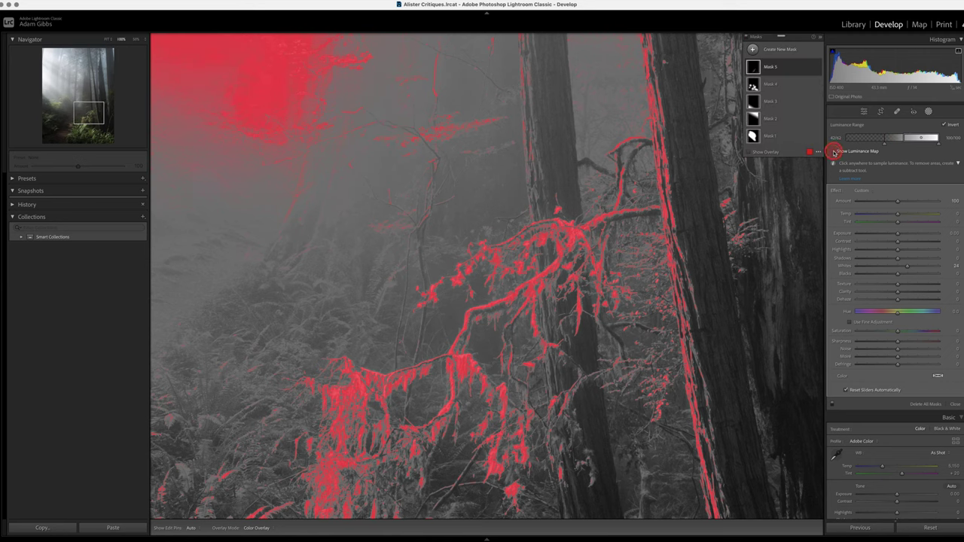
pyautogui.click(833, 150)
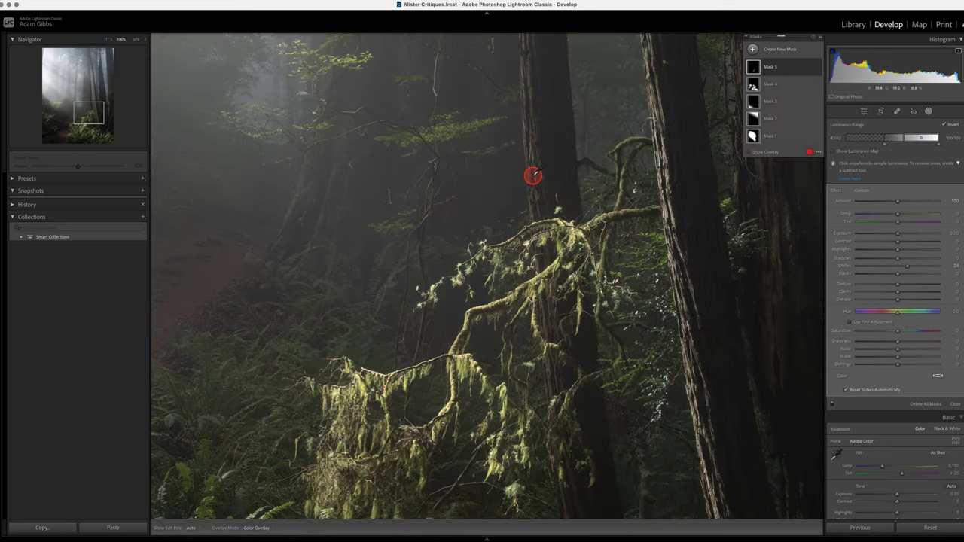
pyautogui.press('z')
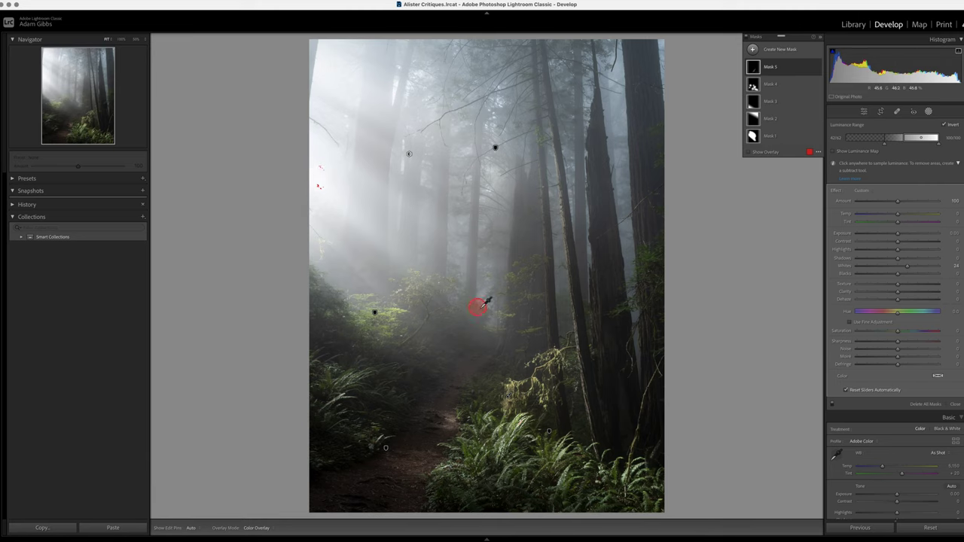
# - Draw a radial gradient over the misty trail centre with Whites at +24
pyautogui.click(754, 50)
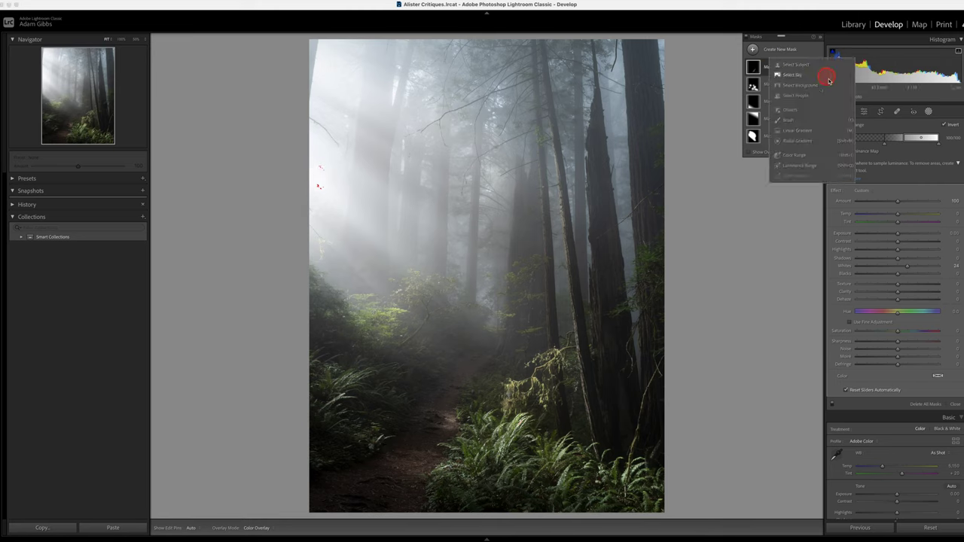
pyautogui.click(796, 142)
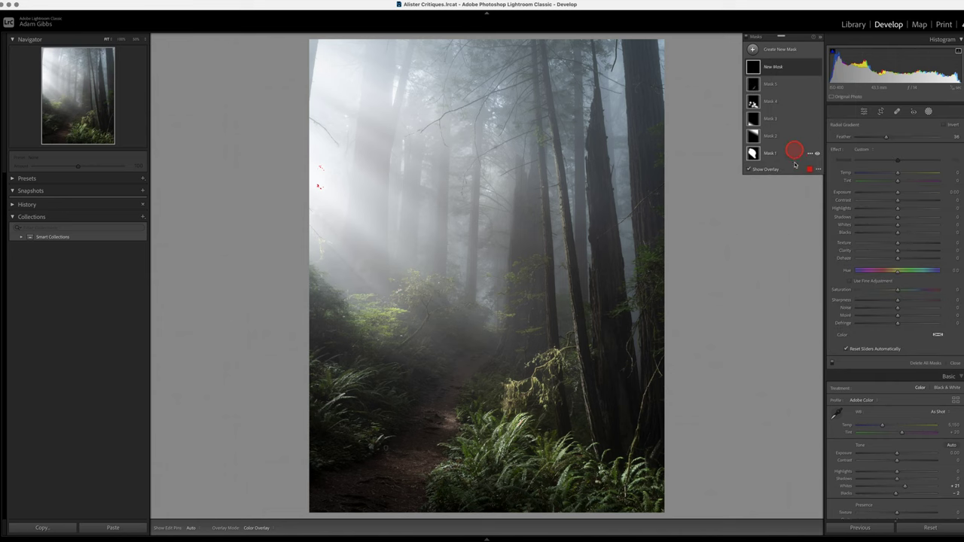
pyautogui.moveTo(488, 279); pyautogui.dragTo(434, 310)
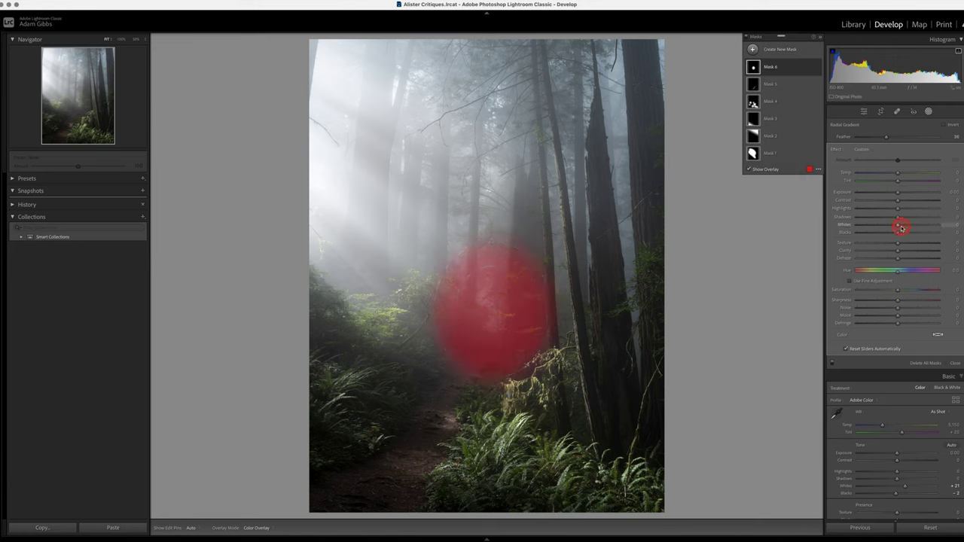
pyautogui.moveTo(900, 227); pyautogui.dragTo(900, 226)
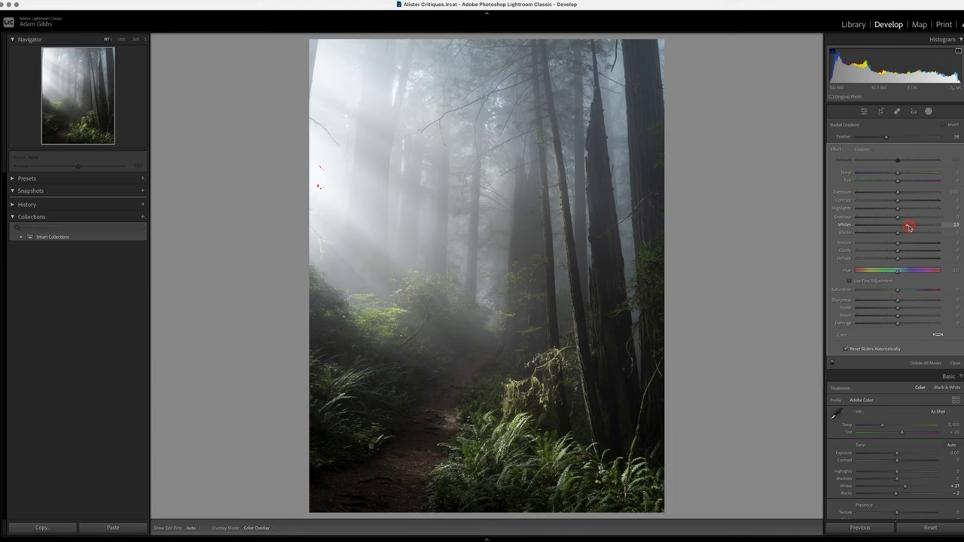
pyautogui.moveTo(909, 227); pyautogui.dragTo(907, 226)
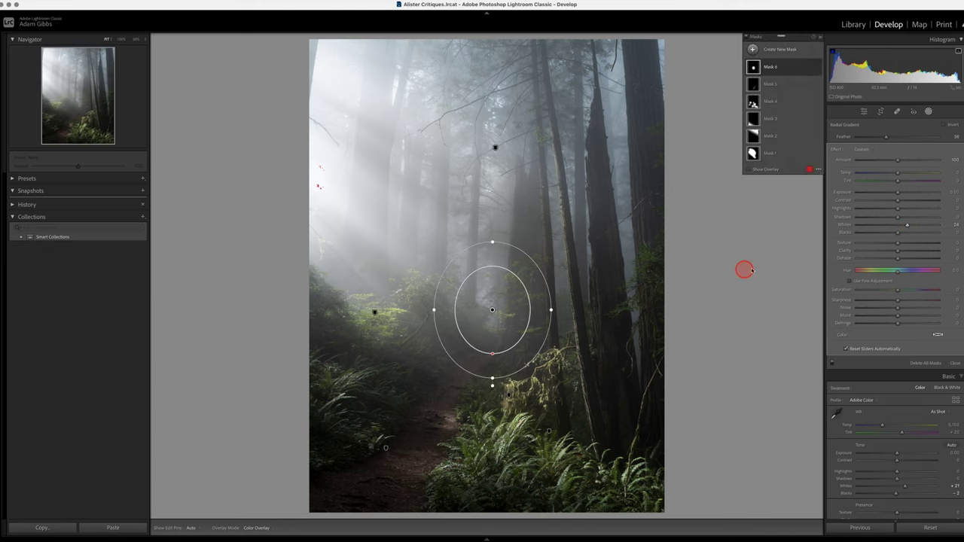
# - Close the masking tools to return to the Basic panel with Whites +21 and Blacks -2
pyautogui.click(929, 111)
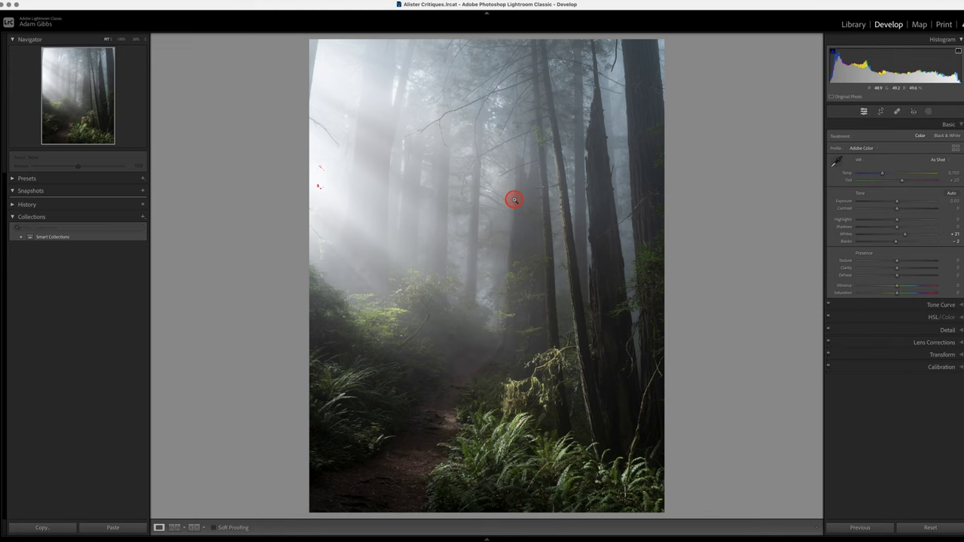